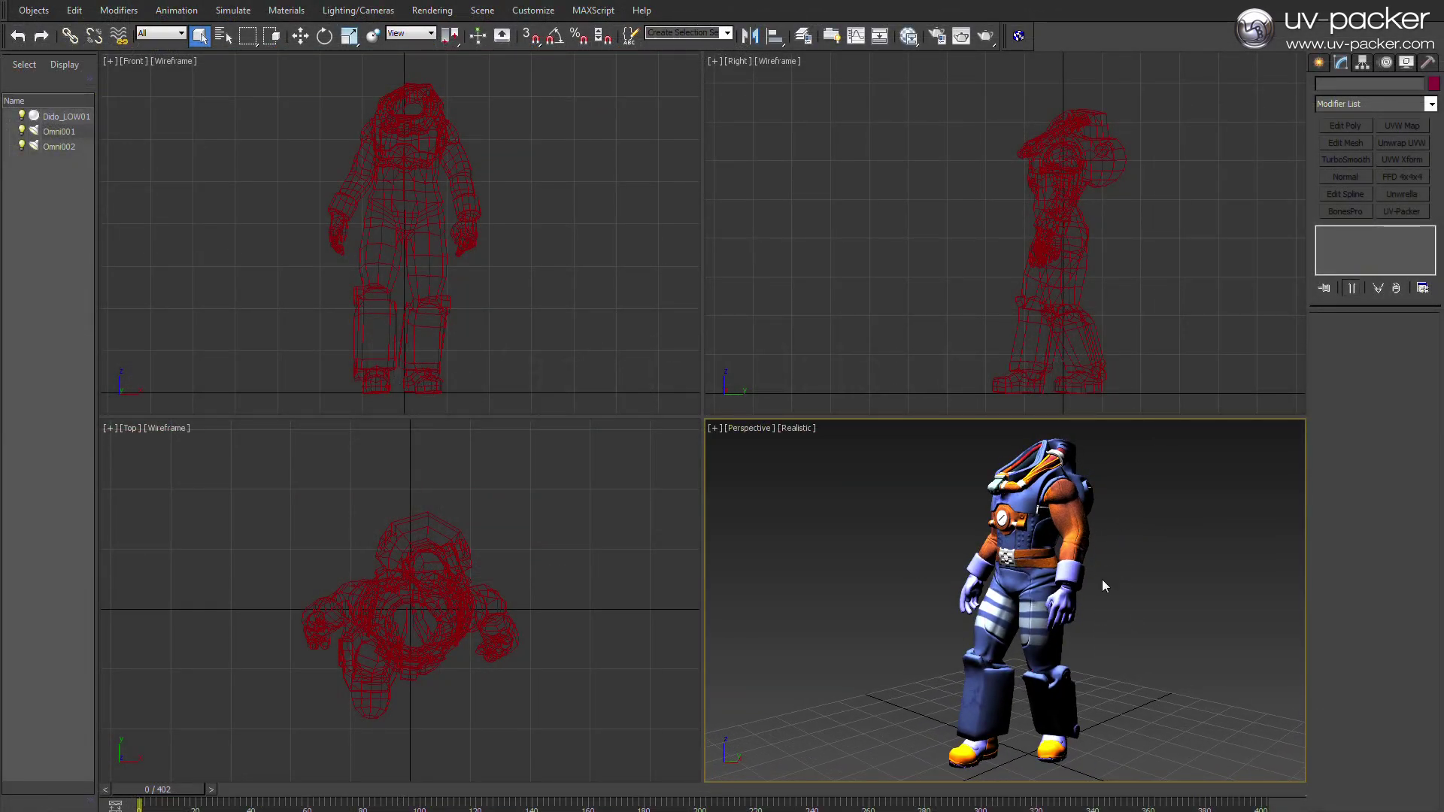
Add an Unwrap UVW modifier to the character mesh and show its UV layout in an enlarged UV editor.
{"action": "left_click", "coordinate": [1068, 594]}
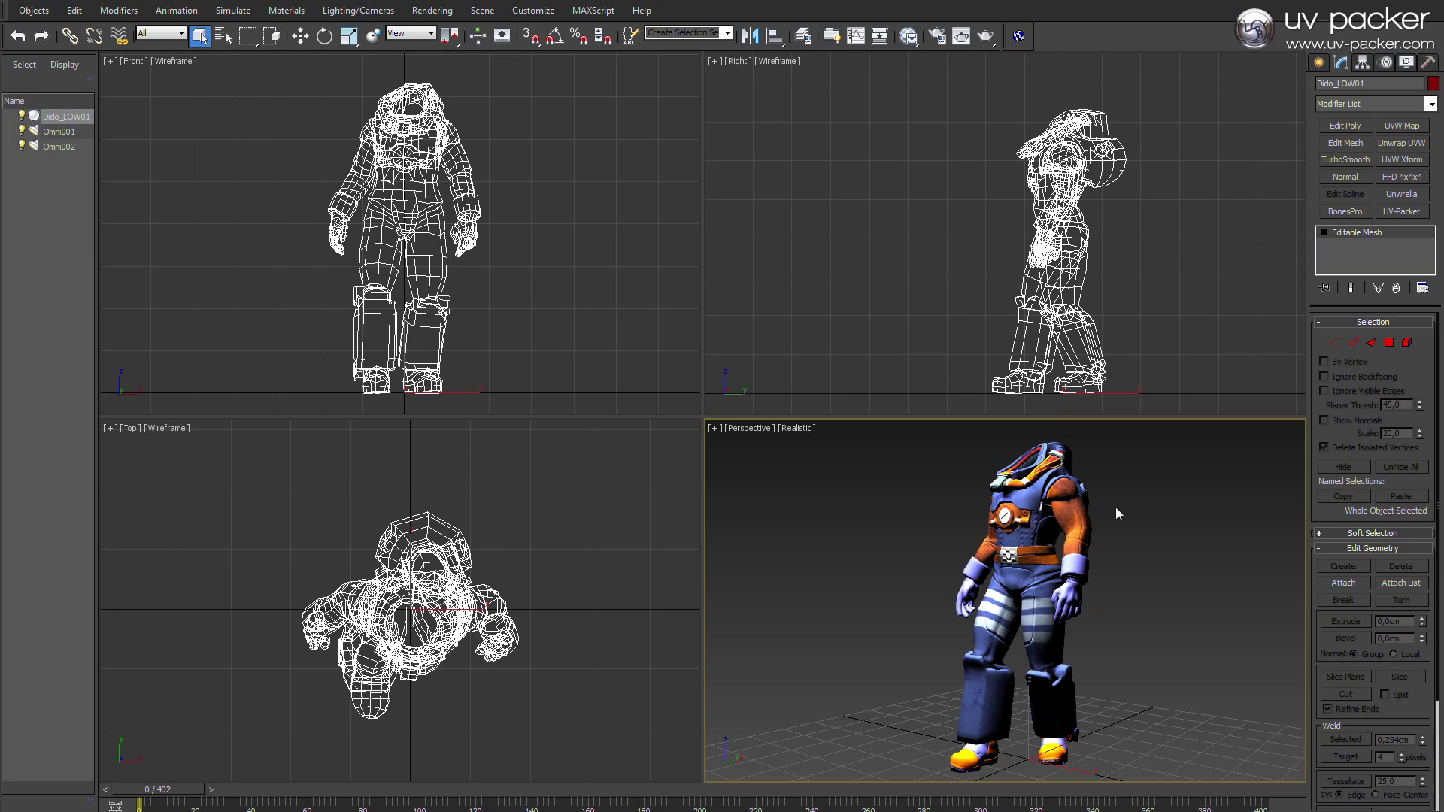
{"action": "left_click", "coordinate": [1400, 142]}
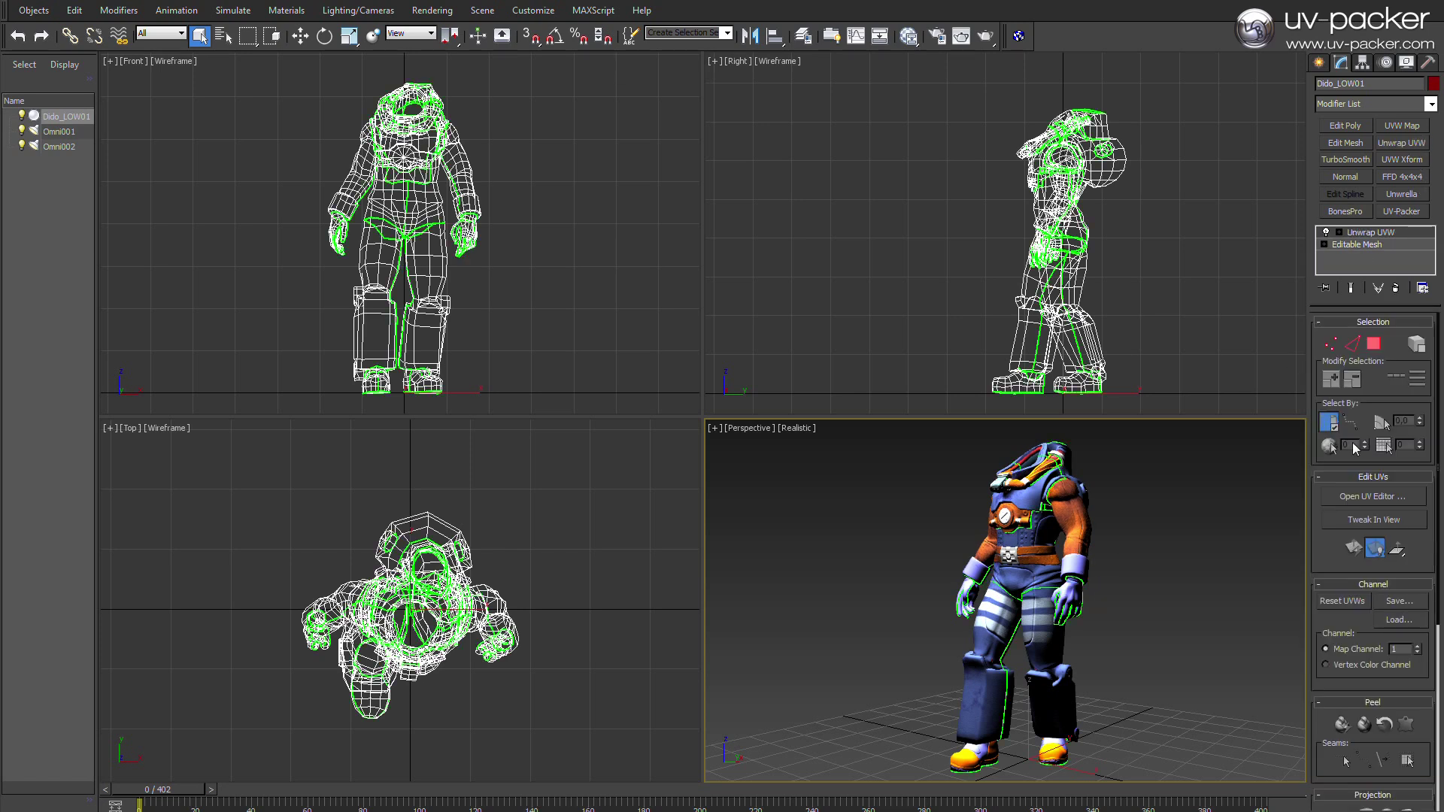
{"action": "left_click", "coordinate": [1373, 497]}
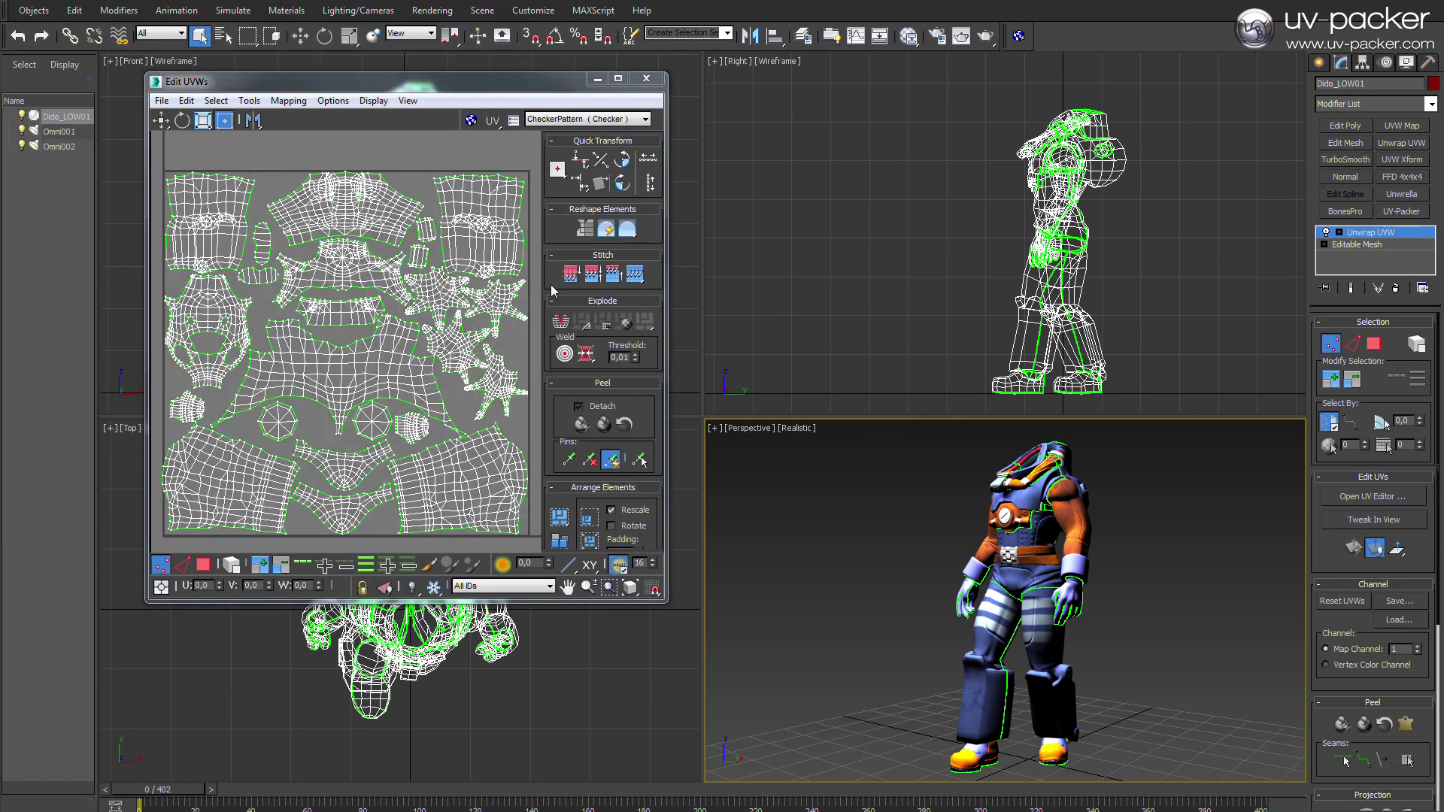
{"action": "left_click_drag", "start_coordinate": [666, 602], "coordinate": [857, 733]}
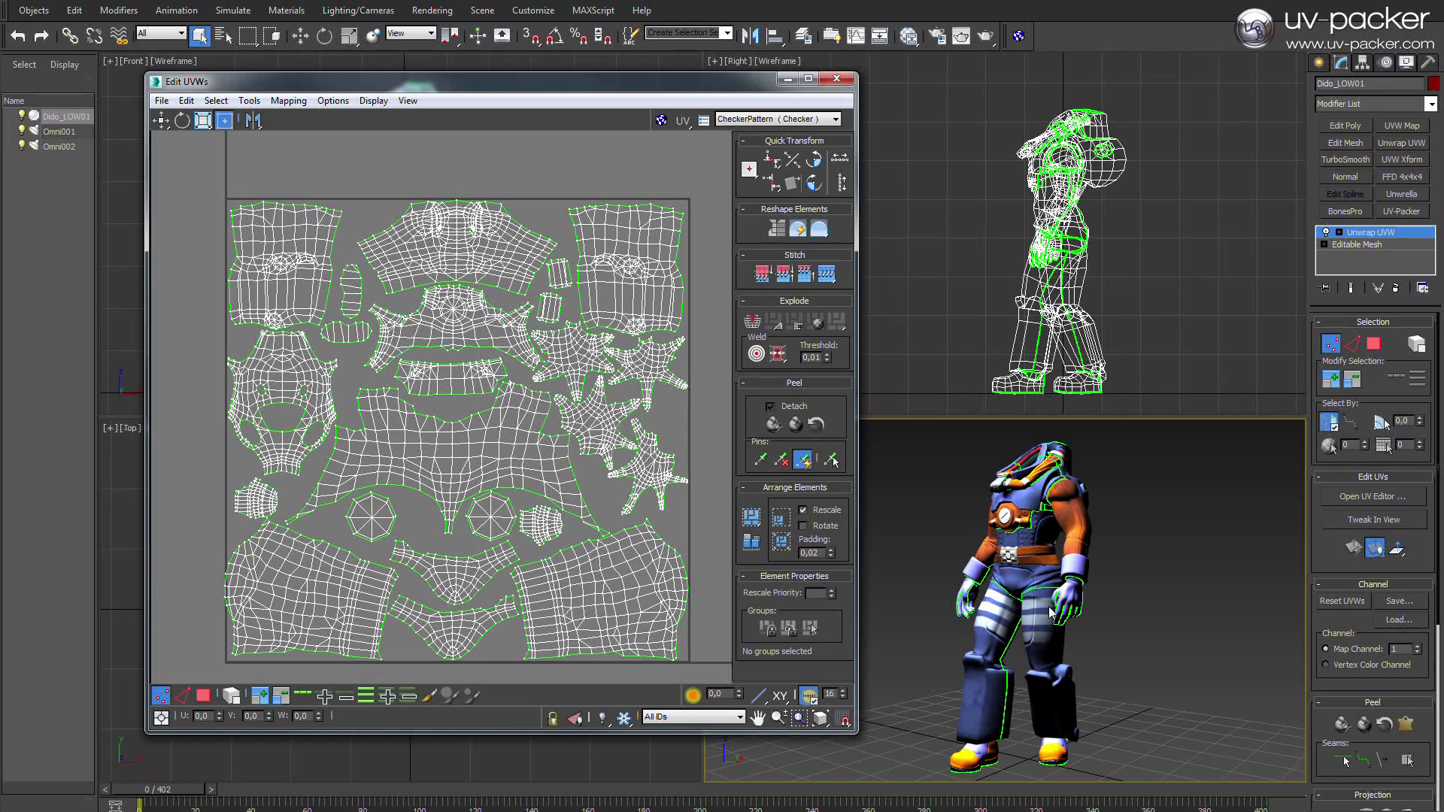
Inspect the seams on the character's body, close the UV editor and remove the Unwrap UVW modifier.
{"action": "scroll", "coordinate": [1049, 608], "scroll_direction": "up", "scroll_amount": 5}
{"action": "middle_click_drag", "start_coordinate": [1049, 607], "coordinate": [1169, 637], "text": "alt"}
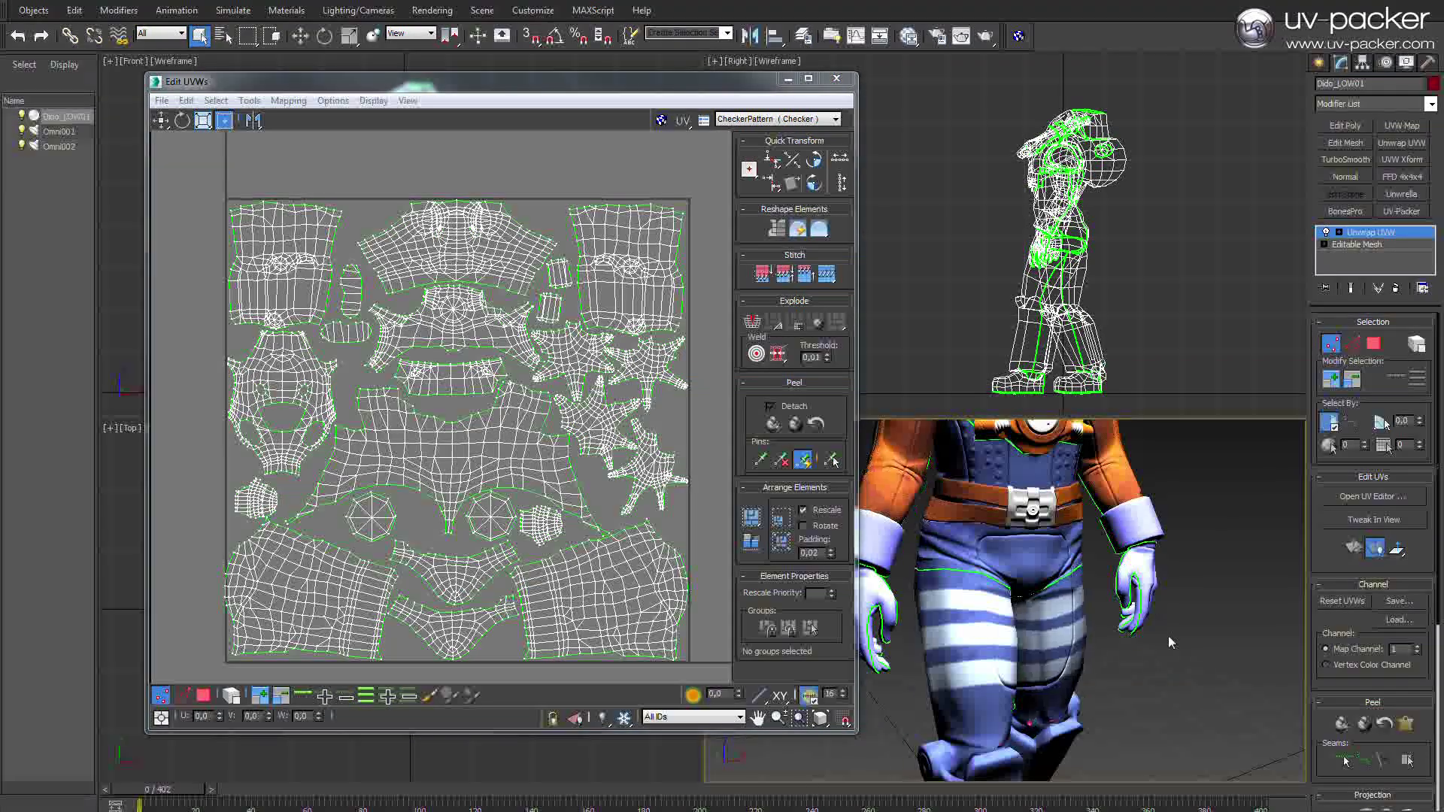
{"action": "scroll", "coordinate": [1170, 641], "scroll_direction": "down", "scroll_amount": 6}
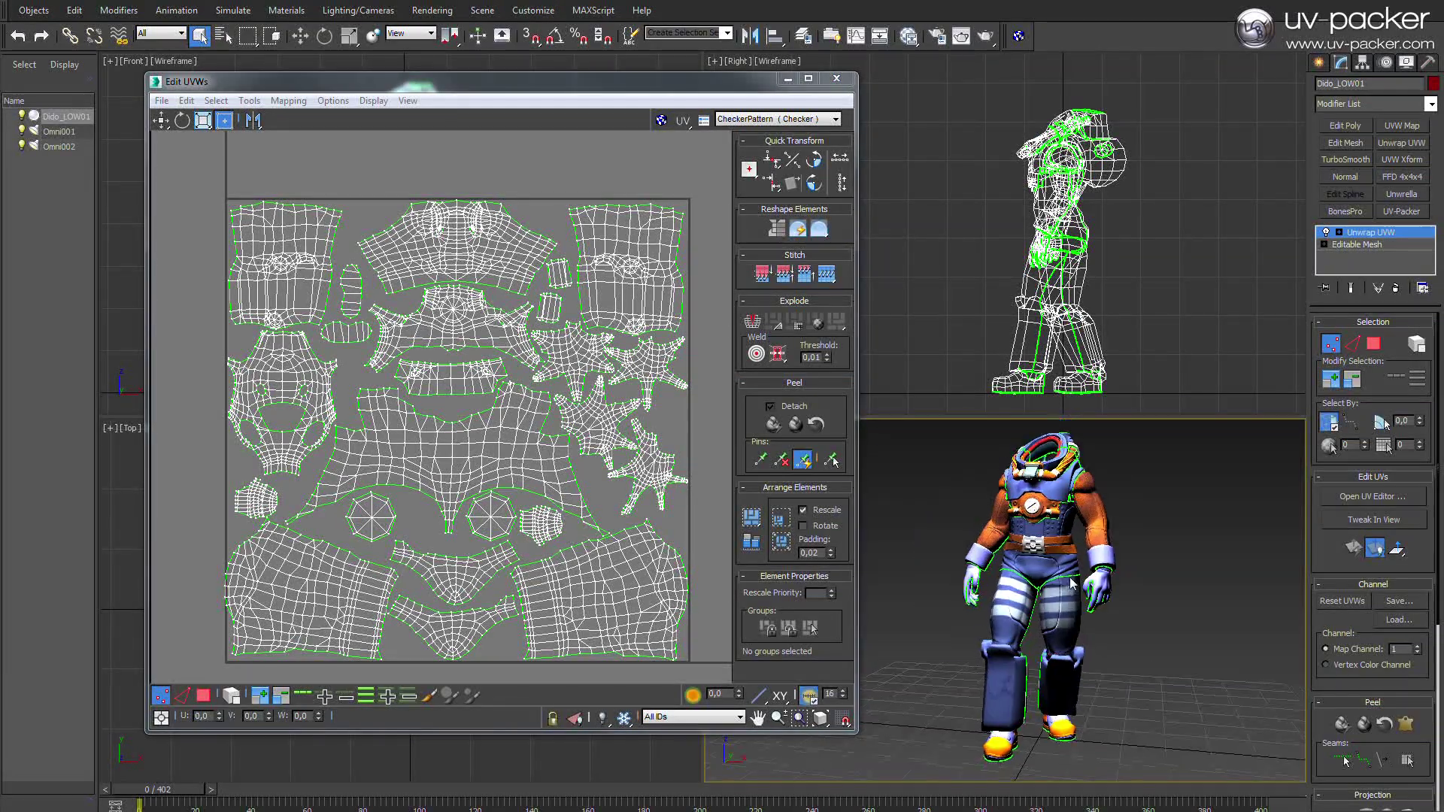
{"action": "middle_click_drag", "start_coordinate": [1070, 577], "coordinate": [1066, 581]}
{"action": "left_click", "coordinate": [837, 79]}
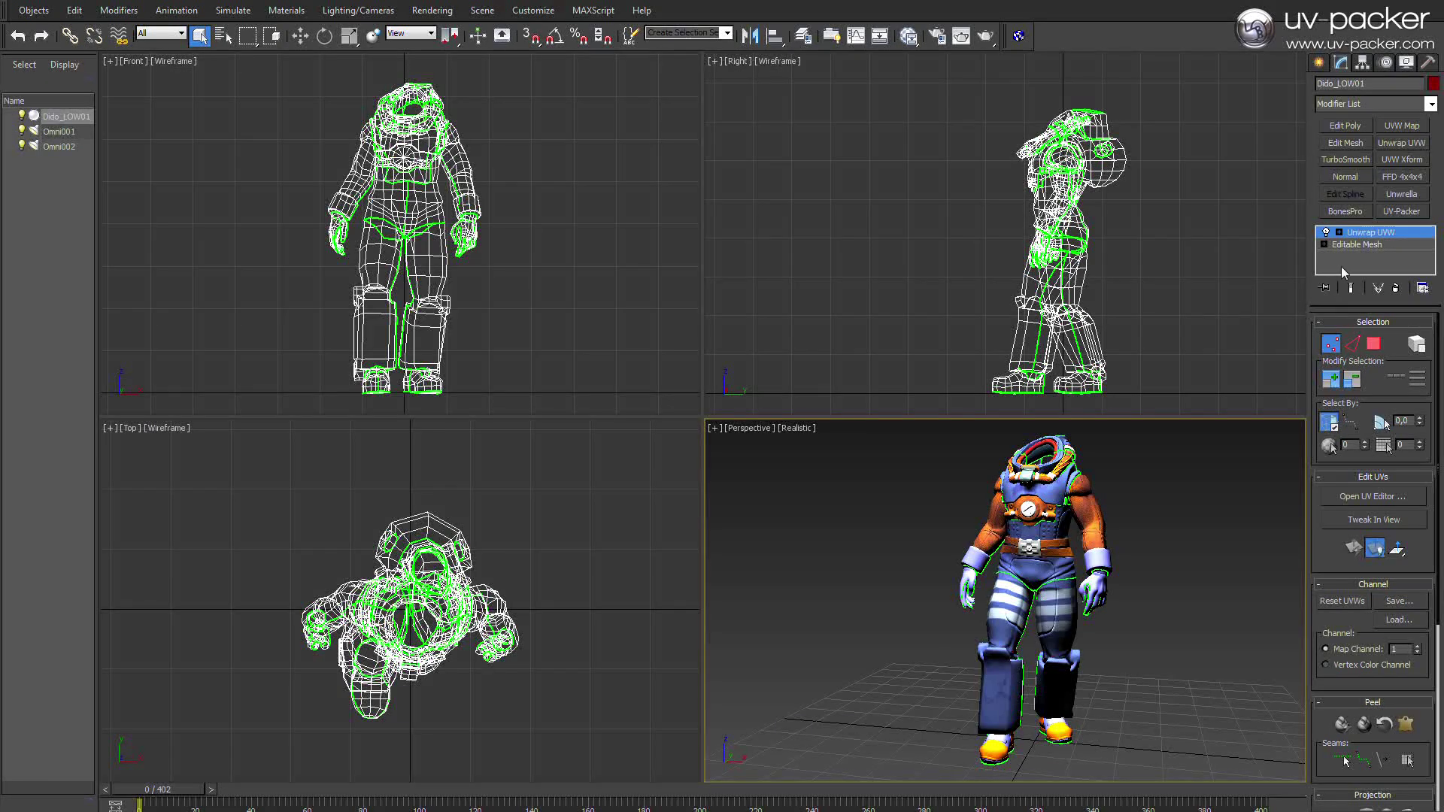
{"action": "left_click", "coordinate": [1395, 289]}
Assign the checker-textured standard material Material #0 to the character and minimize the material editor.
{"action": "middle_click_drag", "start_coordinate": [1083, 560], "coordinate": [1100, 549], "text": "alt"}
{"action": "key", "text": "m"}
{"action": "middle_click_drag", "start_coordinate": [857, 436], "coordinate": [830, 437]}
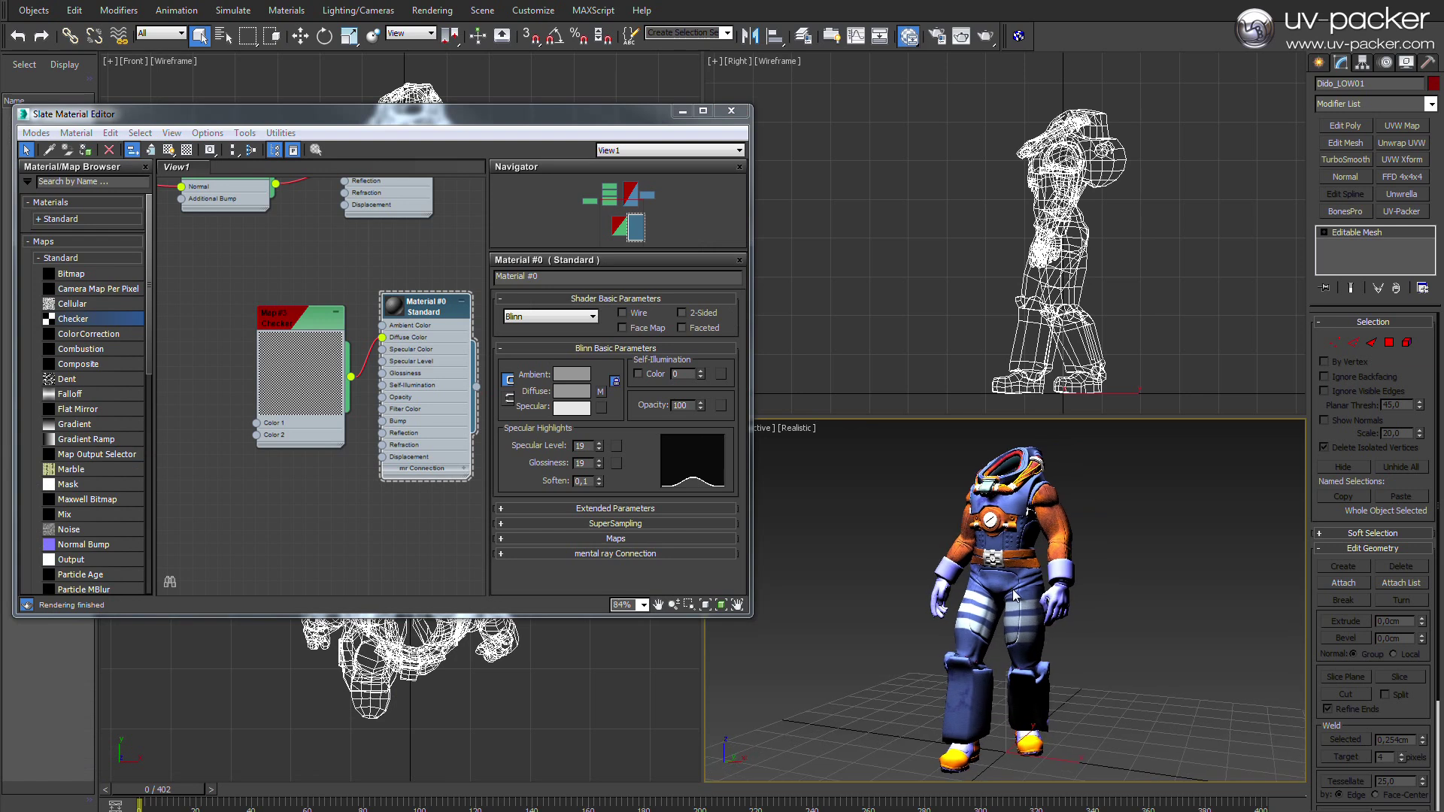
{"action": "left_click_drag", "start_coordinate": [476, 387], "coordinate": [1000, 548]}
{"action": "left_click", "coordinate": [682, 114]}
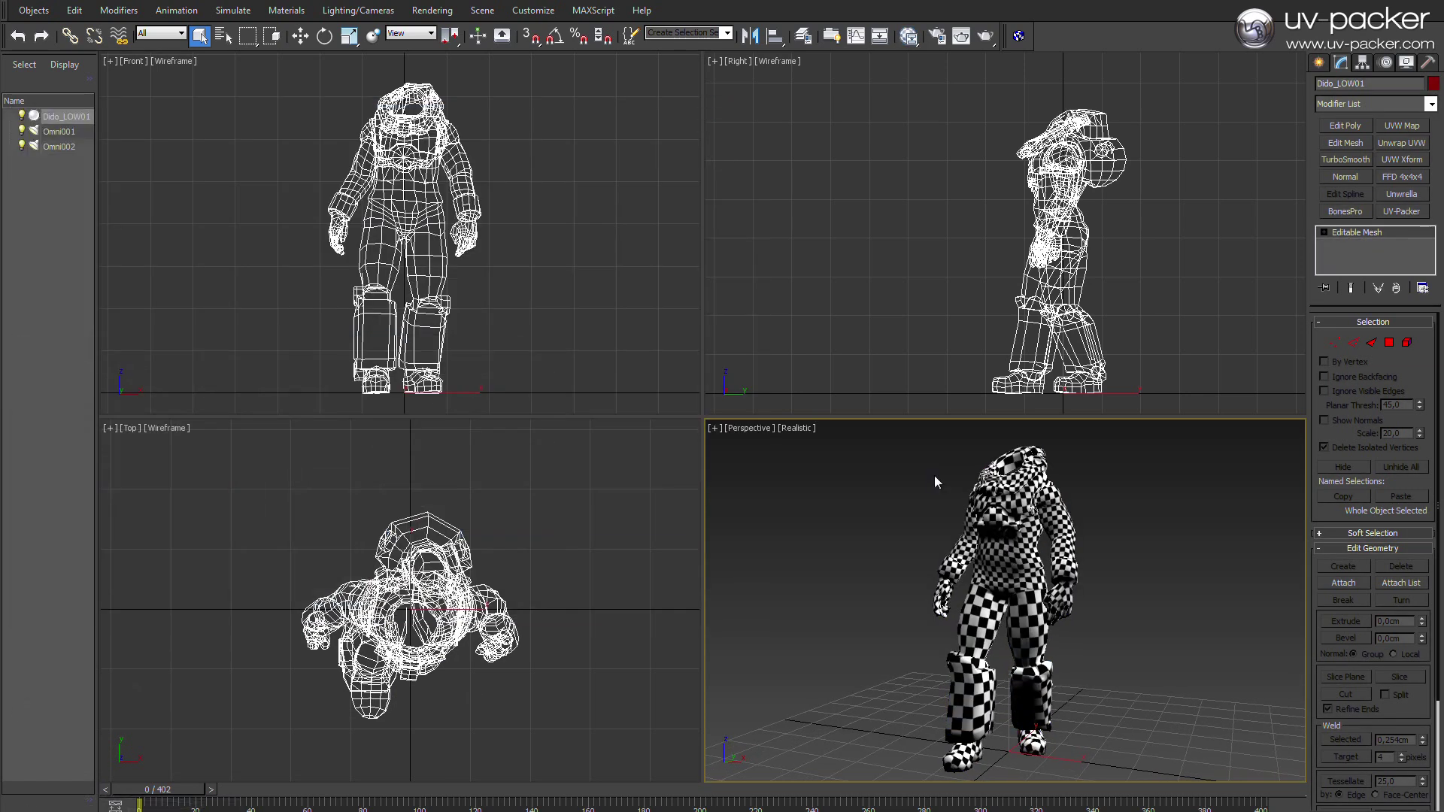
Maximize the perspective view and examine the checker scale and distortion on the arms, torso, legs and backpack.
{"action": "key", "text": "alt+w"}
{"action": "middle_click_drag", "start_coordinate": [725, 325], "coordinate": [751, 385], "text": "alt"}
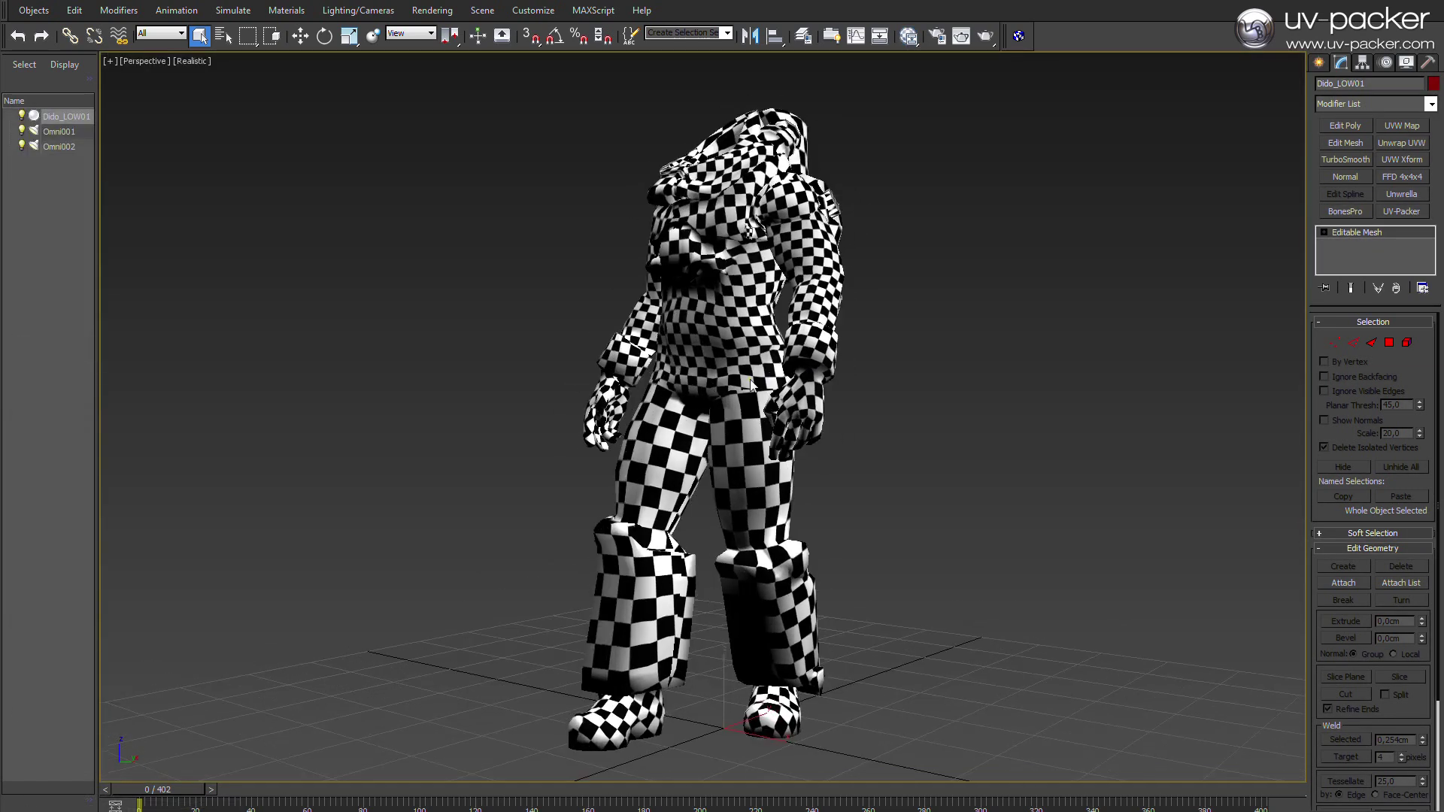
{"action": "middle_click_drag", "start_coordinate": [718, 477], "coordinate": [648, 467], "text": "alt"}
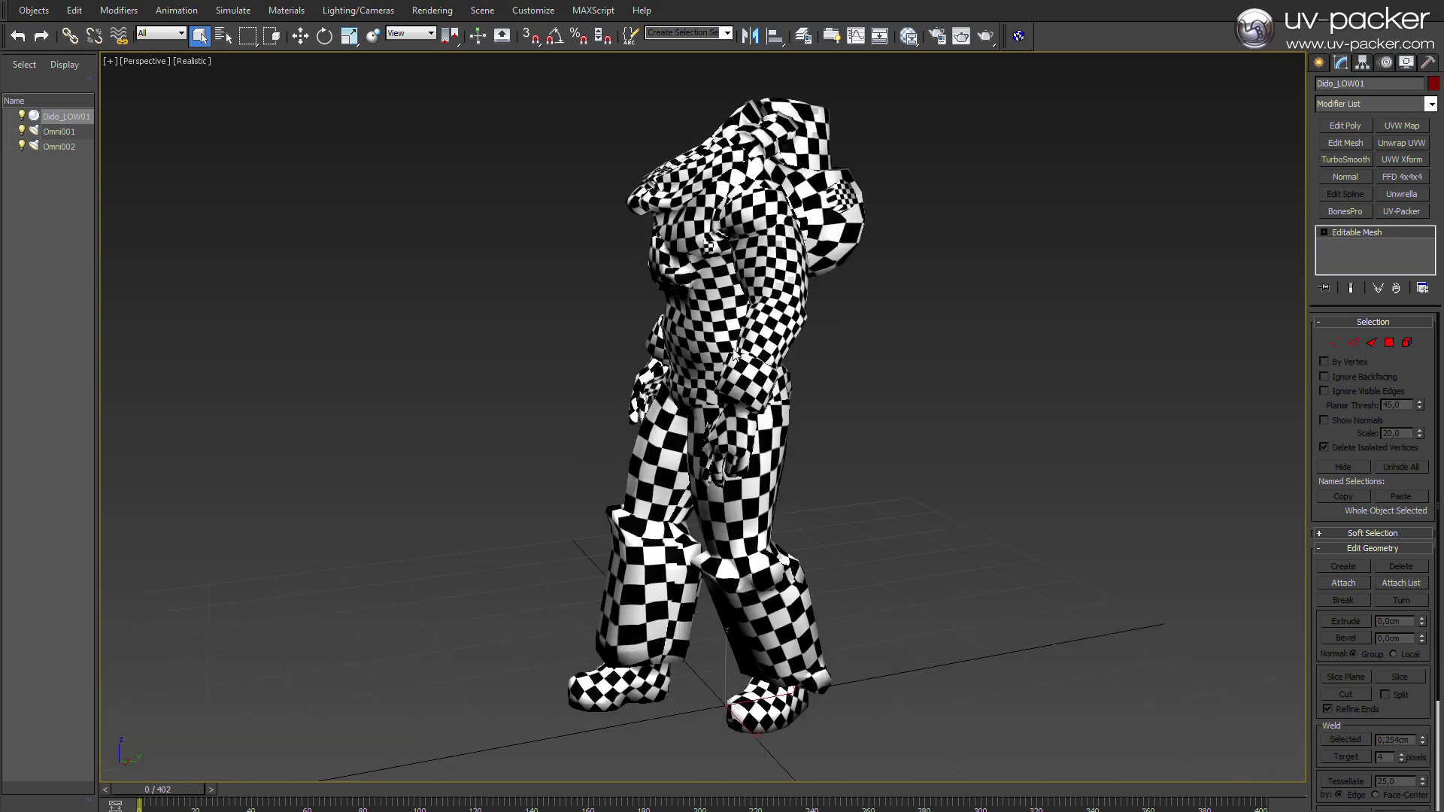
{"action": "middle_click_drag", "start_coordinate": [817, 245], "coordinate": [760, 401]}
{"action": "scroll", "coordinate": [760, 401], "scroll_direction": "up", "scroll_amount": 5}
{"action": "middle_click_drag", "start_coordinate": [586, 396], "coordinate": [699, 385]}
{"action": "scroll", "coordinate": [699, 374], "scroll_direction": "down", "scroll_amount": 3}
{"action": "scroll", "coordinate": [700, 385], "scroll_direction": "down", "scroll_amount": 3}
{"action": "middle_click_drag", "start_coordinate": [718, 421], "coordinate": [772, 324]}
{"action": "middle_click_drag", "start_coordinate": [779, 375], "coordinate": [787, 343]}
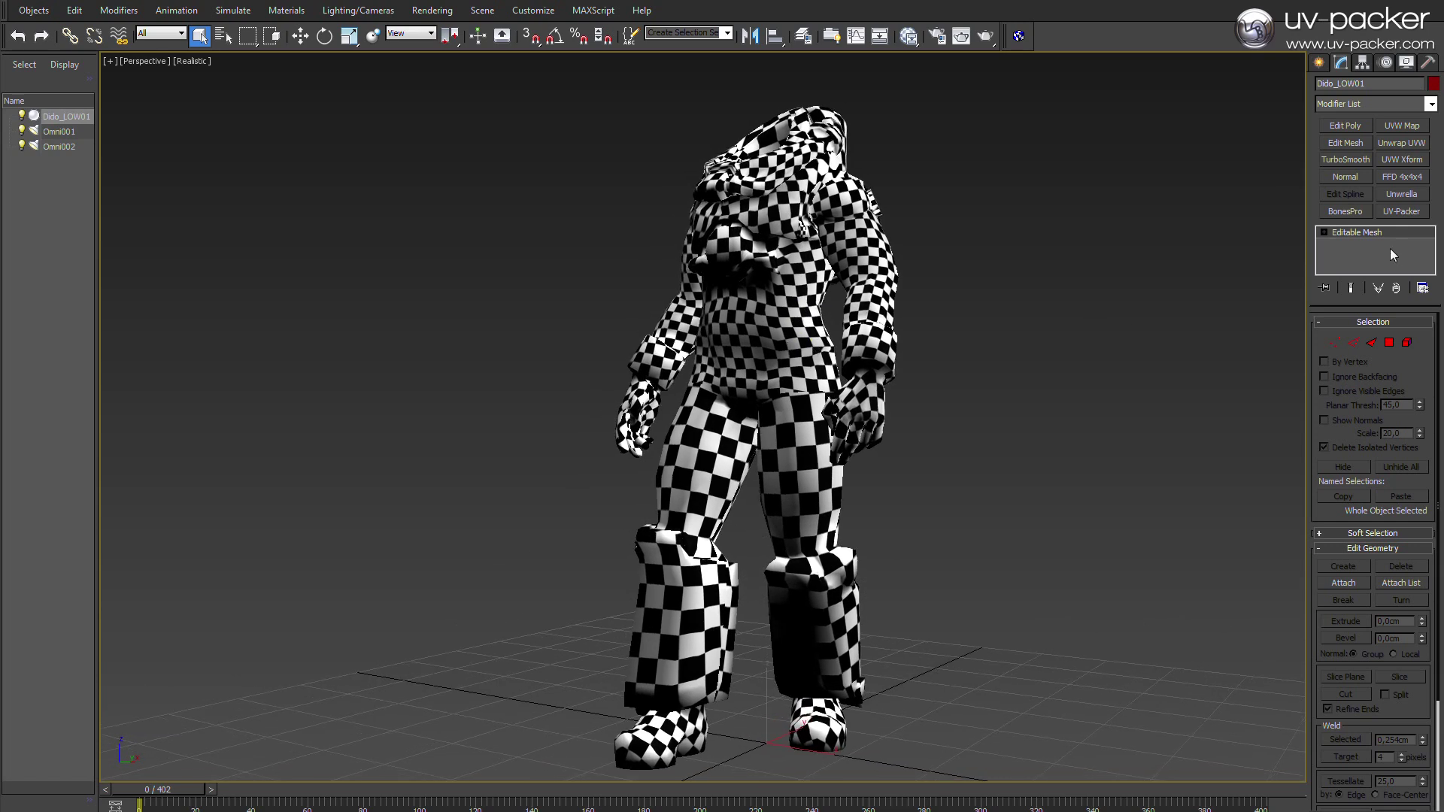
Add a UV-Packer modifier to the character with a texture width and height of 960.
{"action": "left_click", "coordinate": [1403, 212]}
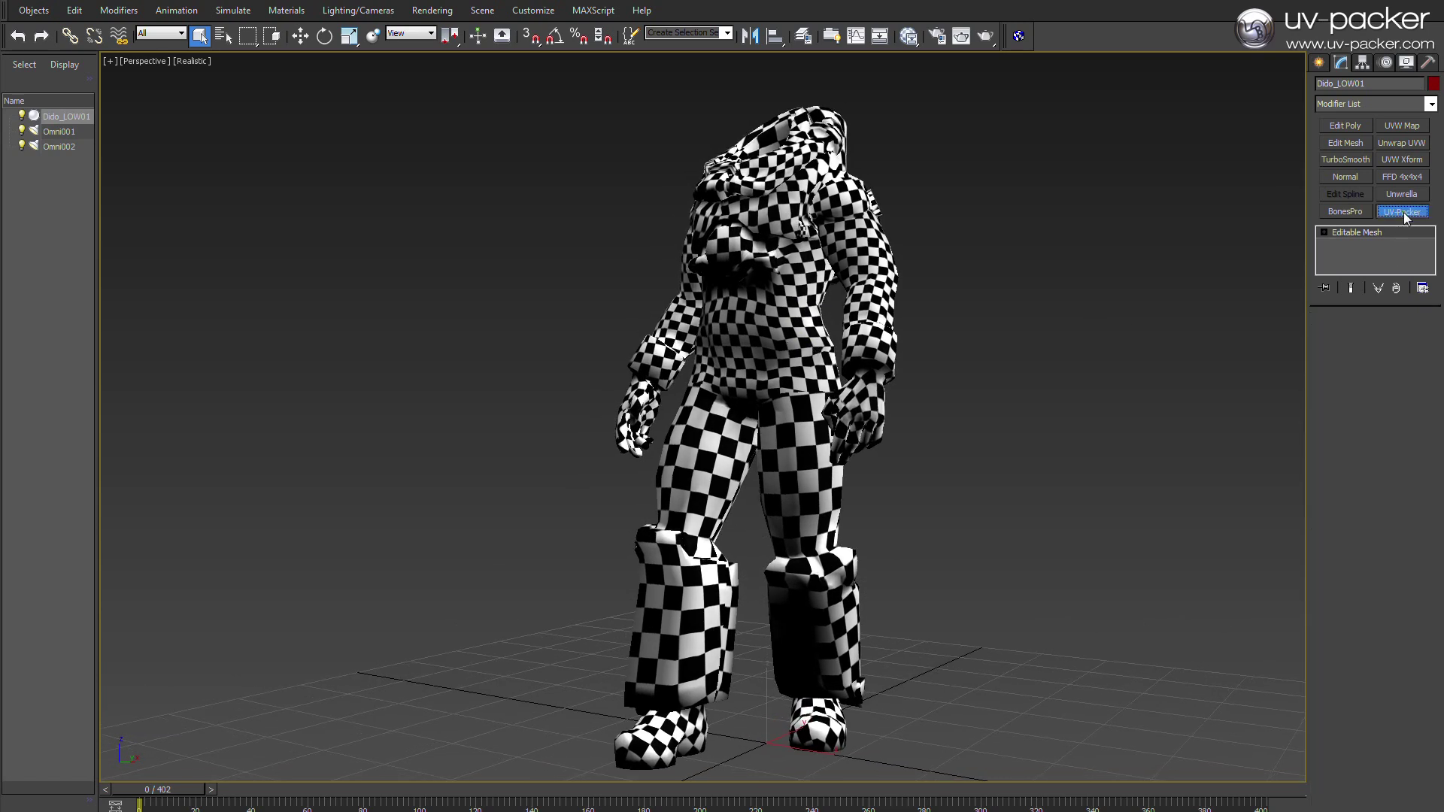
{"action": "left_click_drag", "start_coordinate": [1410, 373], "coordinate": [1281, 384]}
{"action": "type", "text": "960"}
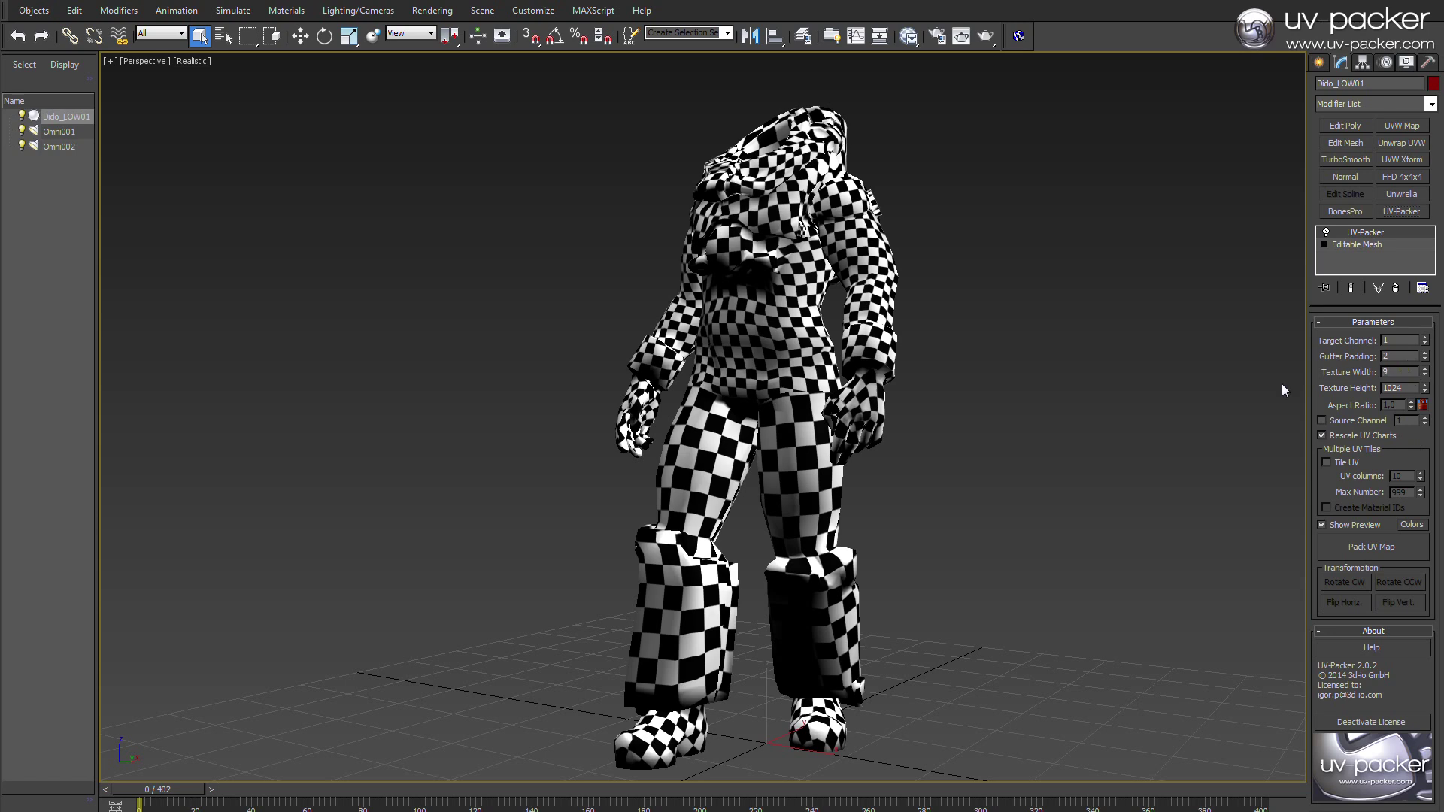
{"action": "key", "text": "Tab"}
Pack the UV map and place the resulting template preview beside the character for comparison.
{"action": "left_click", "coordinate": [1371, 545]}
{"action": "middle_click_drag", "start_coordinate": [818, 426], "coordinate": [1057, 436]}
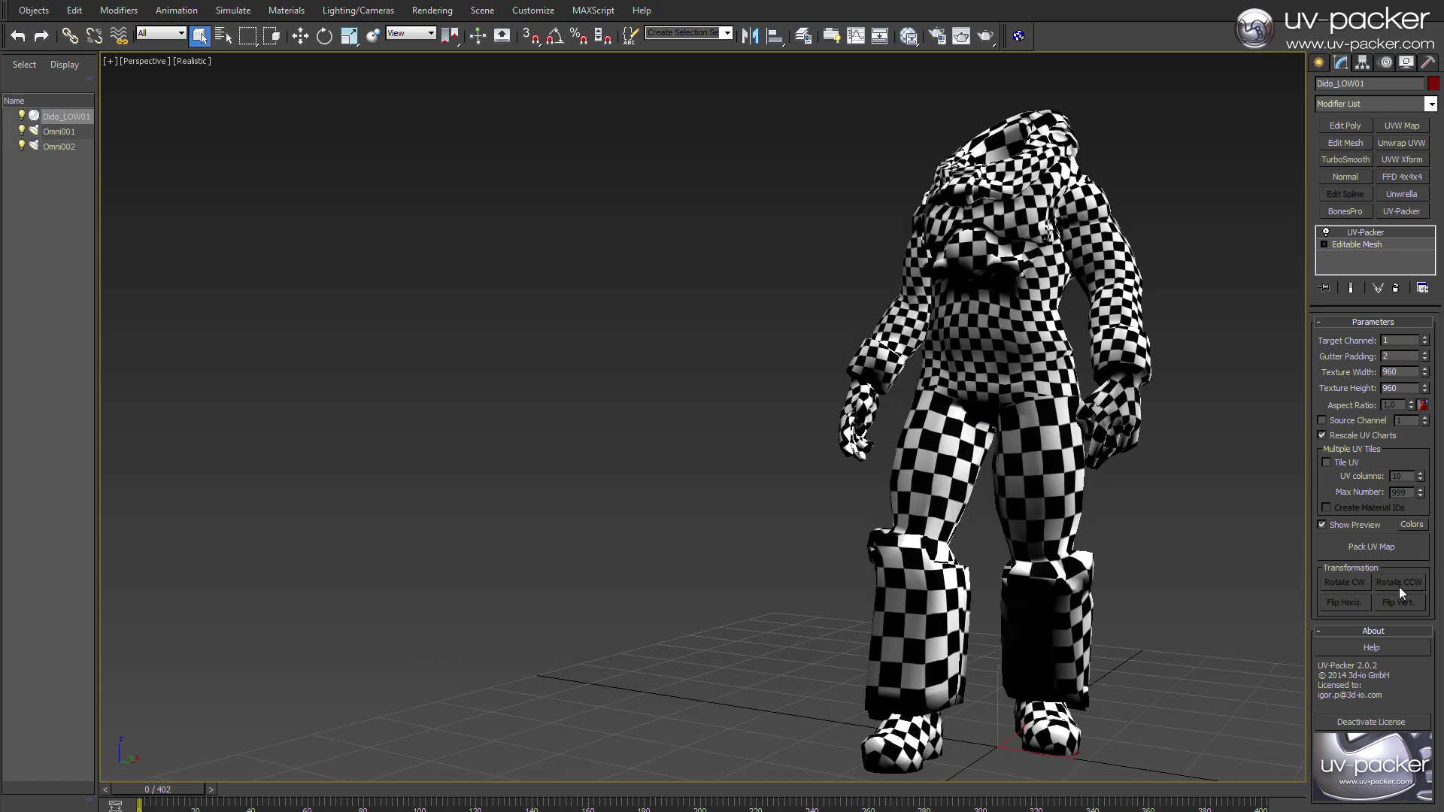
{"action": "left_click", "coordinate": [1388, 546]}
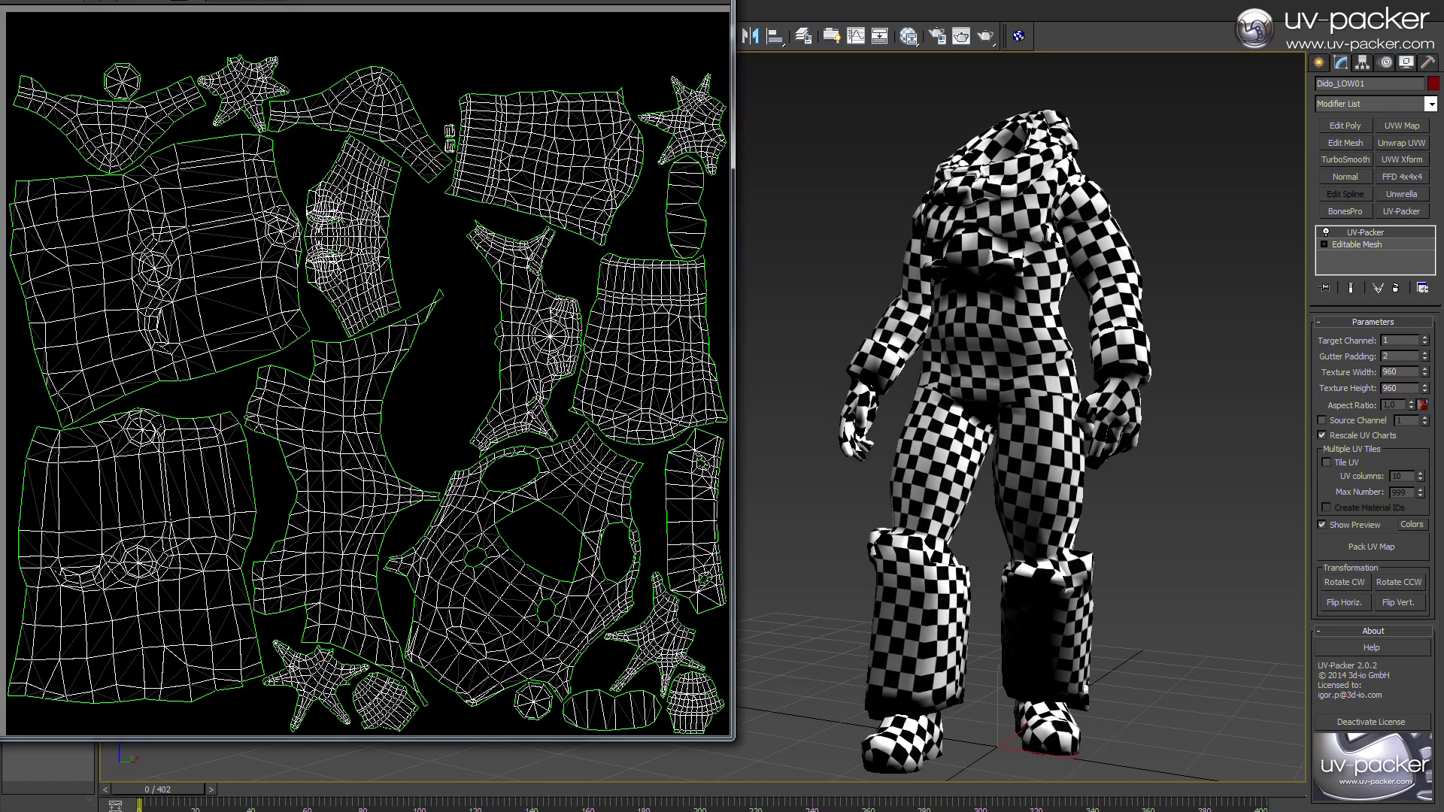
{"action": "left_click_drag", "start_coordinate": [598, 0], "coordinate": [655, 22]}
{"action": "middle_click_drag", "start_coordinate": [1011, 398], "coordinate": [853, 278], "text": "alt"}
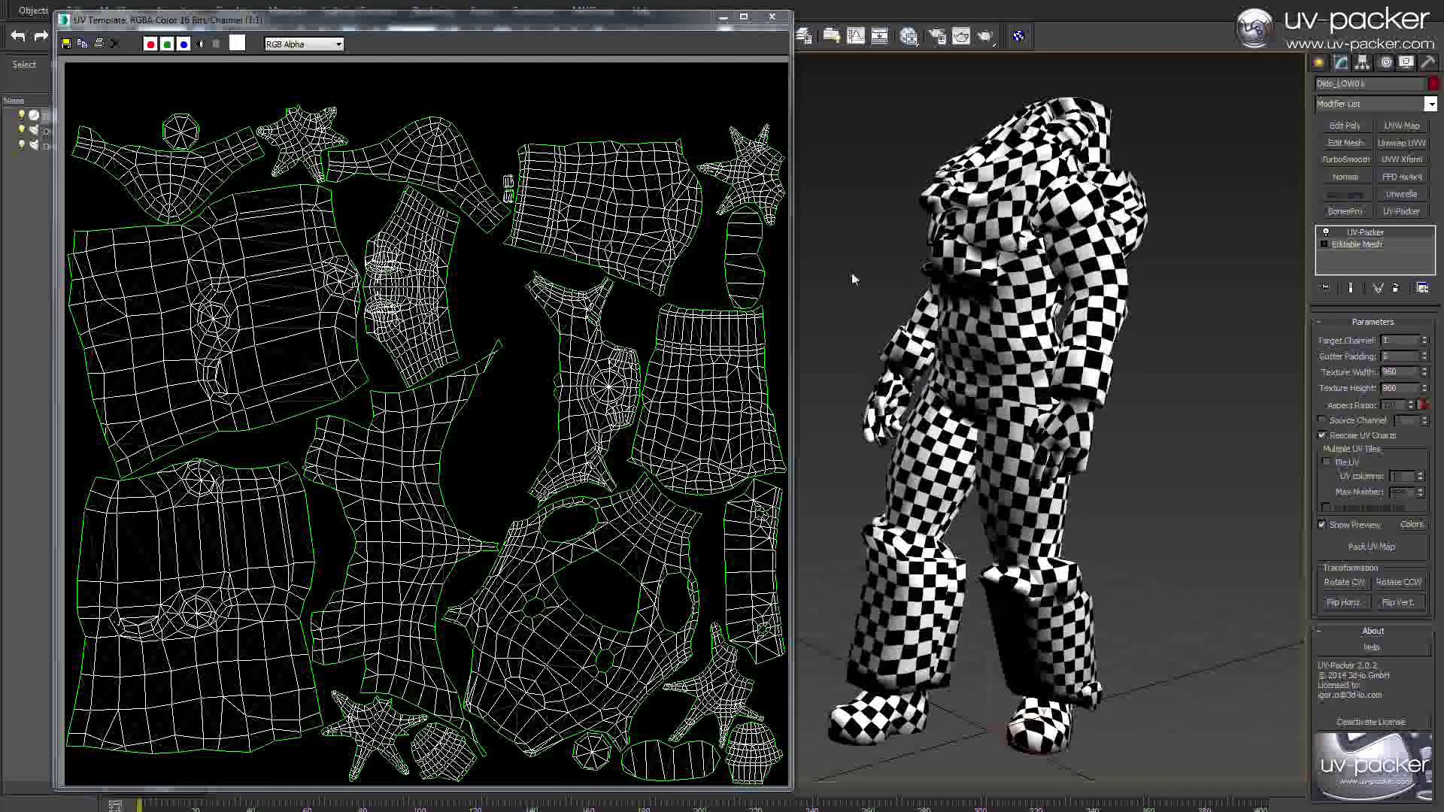
{"action": "left_click_drag", "start_coordinate": [630, 25], "coordinate": [657, 33]}
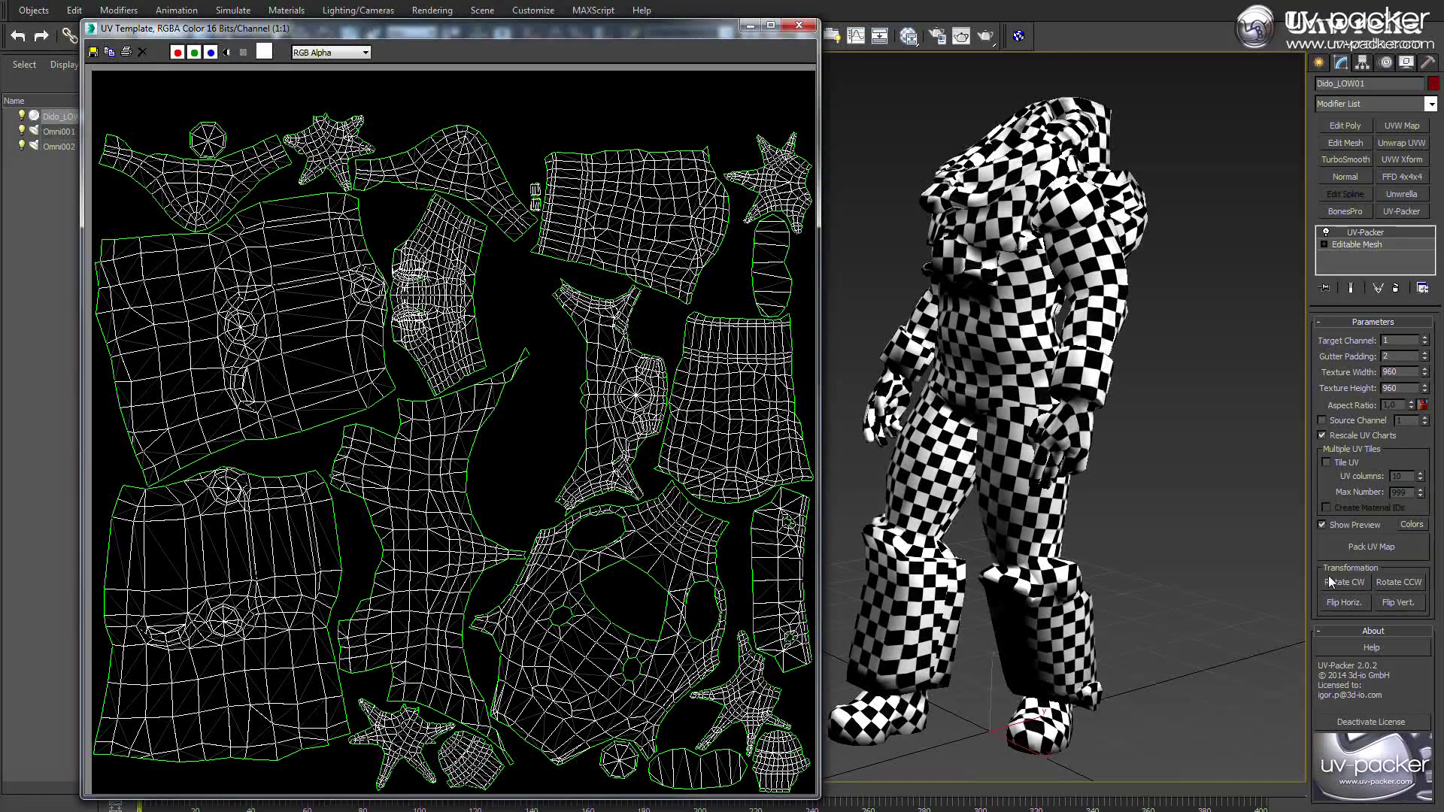
Rotate the packed UV map clockwise and flip it vertically.
{"action": "left_click", "coordinate": [1361, 584]}
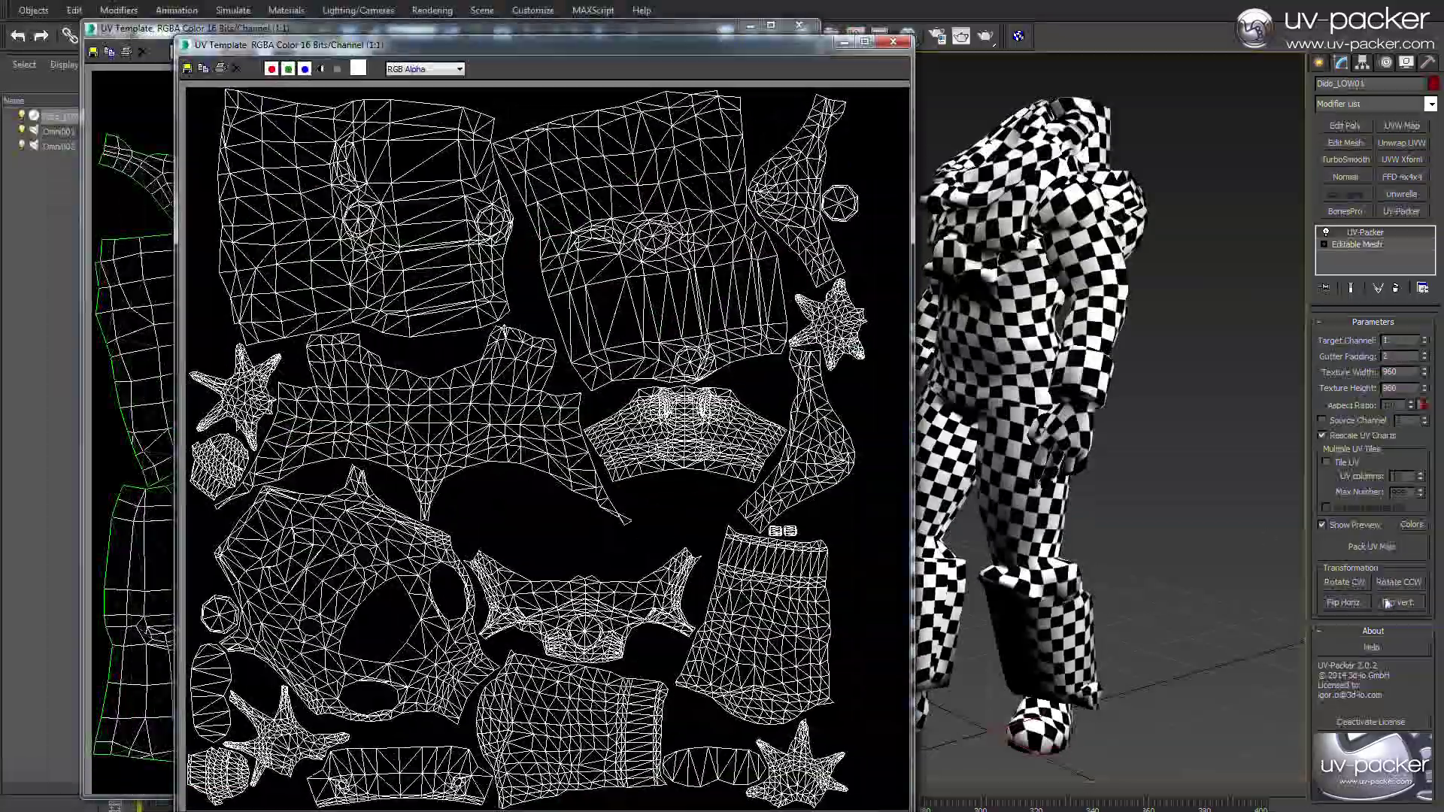
{"action": "left_click", "coordinate": [1387, 604]}
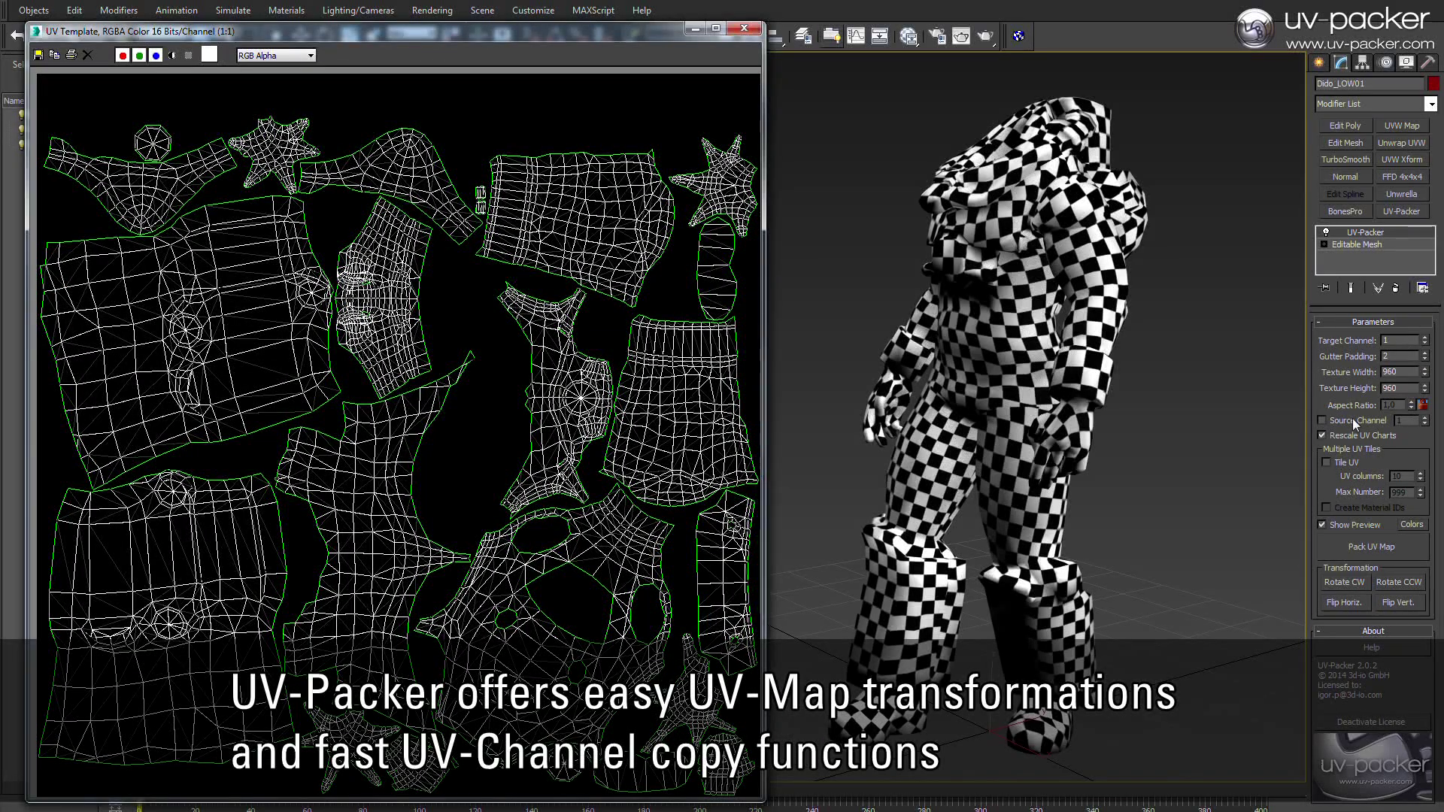
Pack the UVs from source channel 1 into target channel 2.
{"action": "left_click", "coordinate": [1352, 418]}
{"action": "left_click", "coordinate": [1424, 338]}
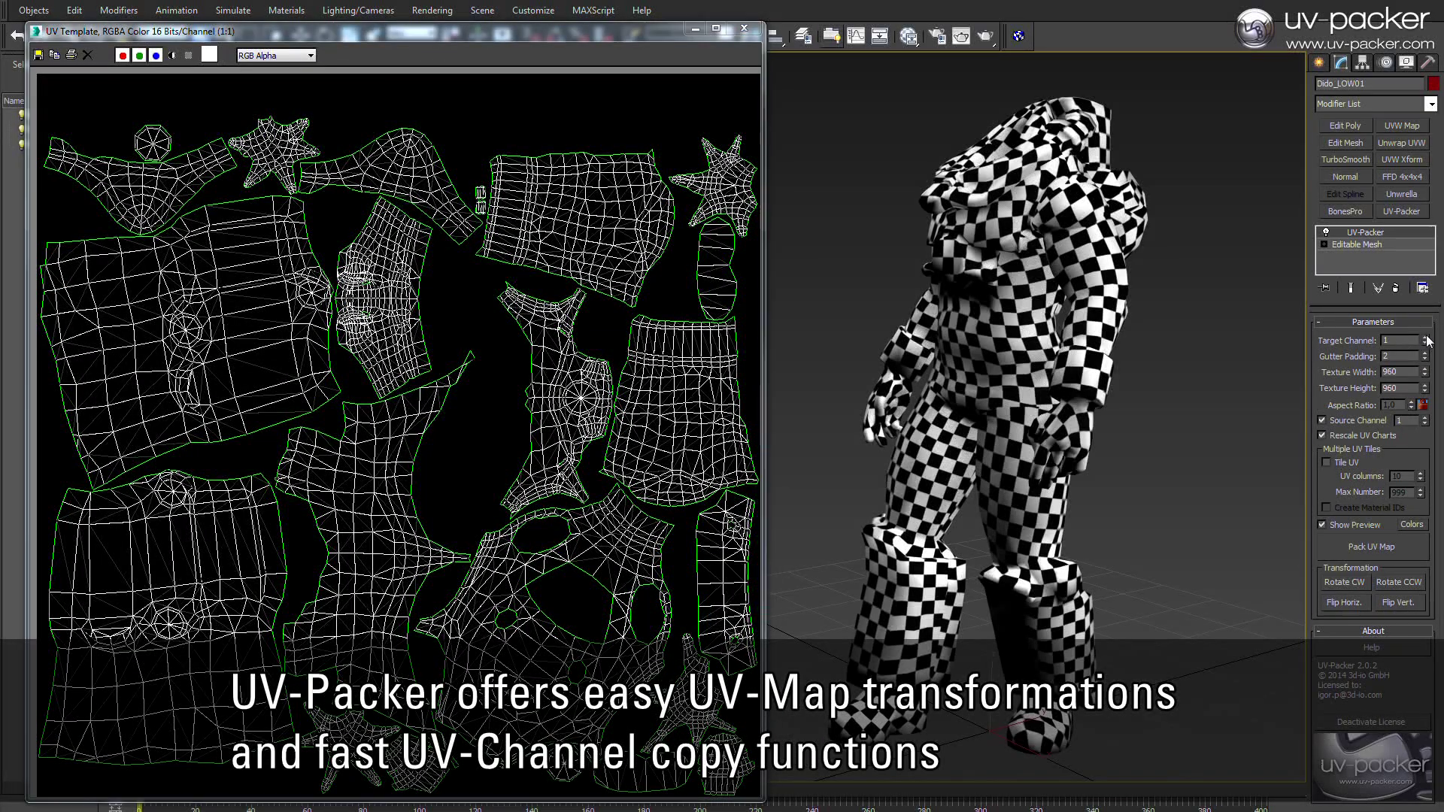
{"action": "left_click", "coordinate": [1383, 550]}
Add an Unwrap UVW modifier, switch it to the copied map channel and open its UV layout for checking.
{"action": "left_click", "coordinate": [1404, 146]}
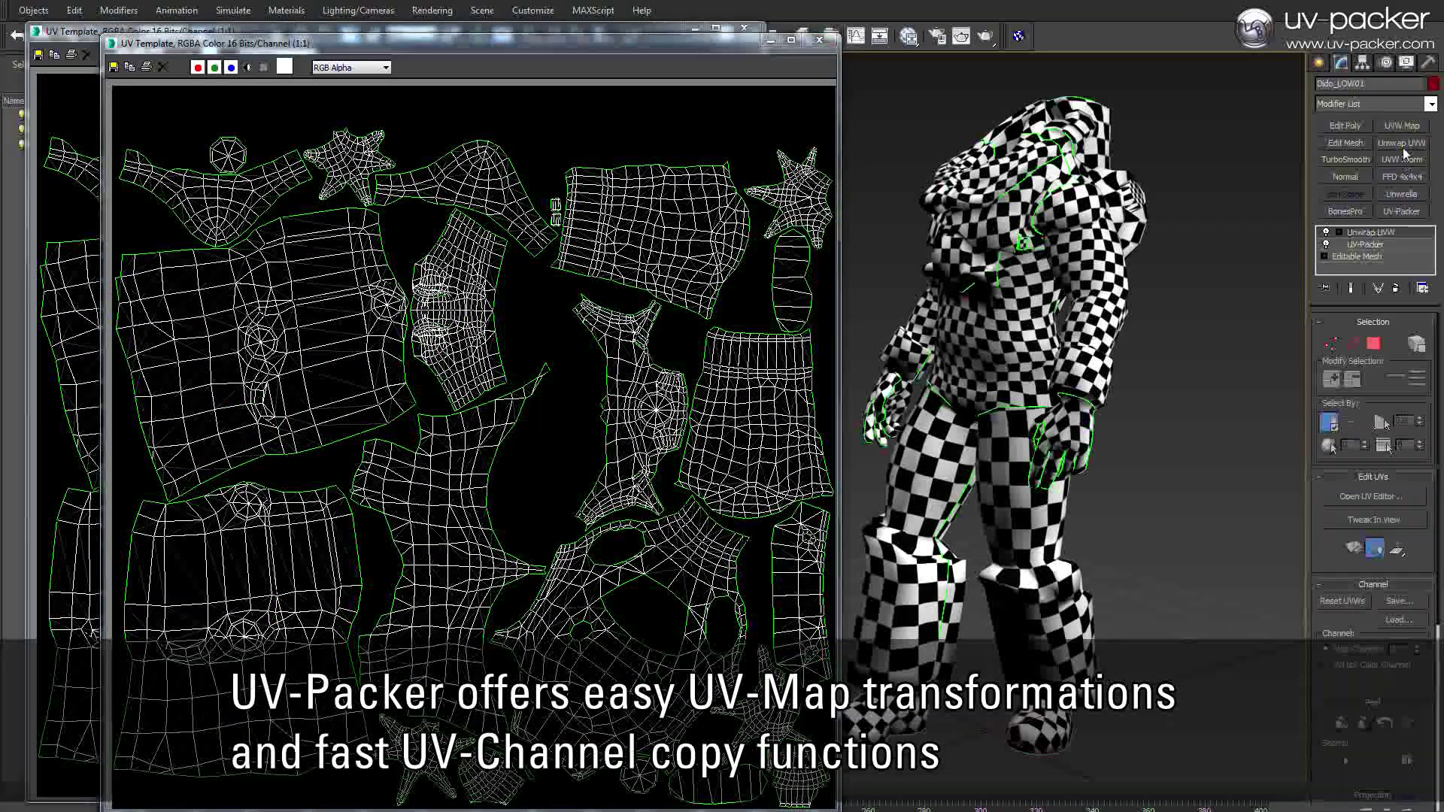
{"action": "left_click", "coordinate": [1419, 647]}
{"action": "left_click", "coordinate": [898, 542]}
{"action": "left_click", "coordinate": [1370, 497]}
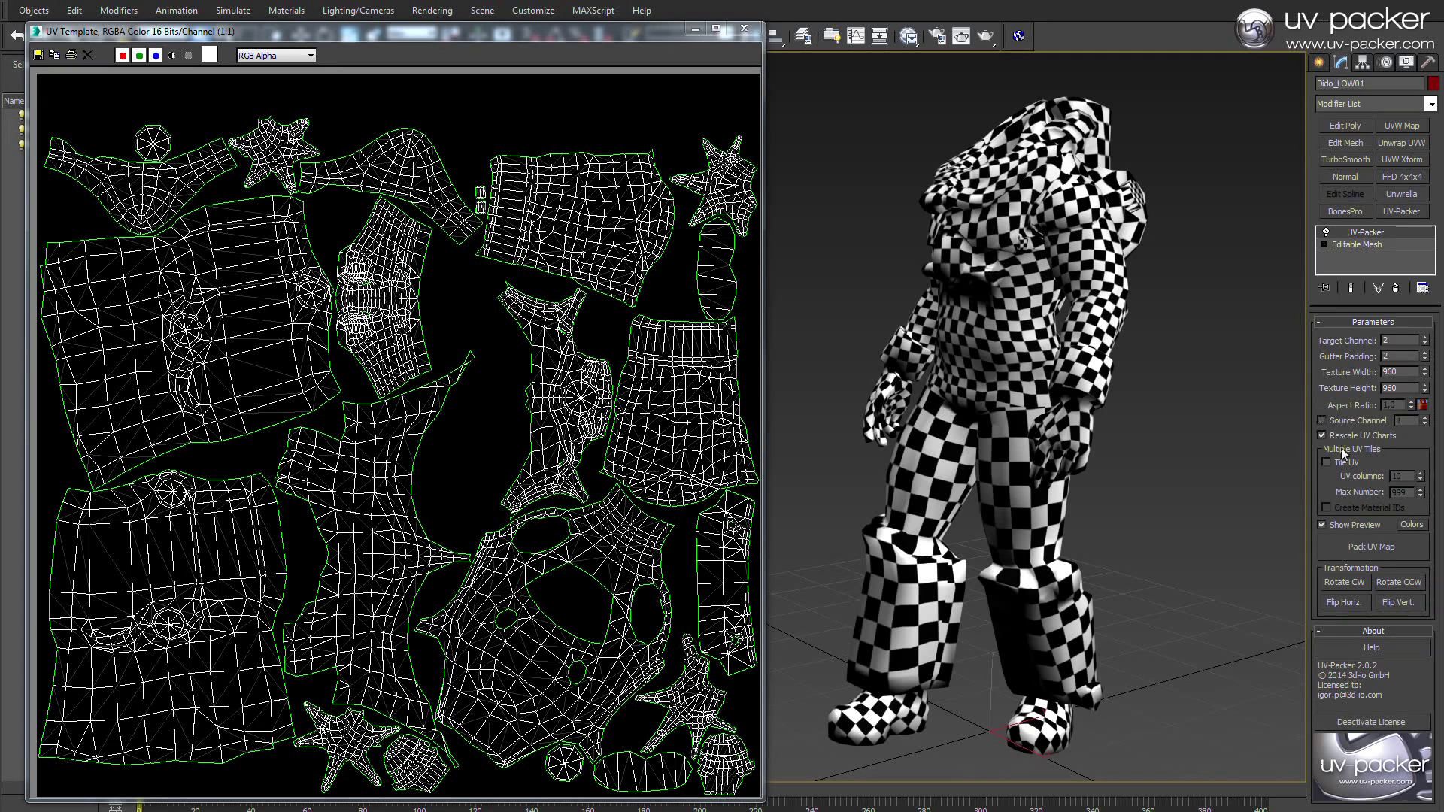
Return the target channel to 1, pack with Tile UV at 10 columns and 999 tiles maximum, and close the preview.
{"action": "left_click", "coordinate": [1425, 344]}
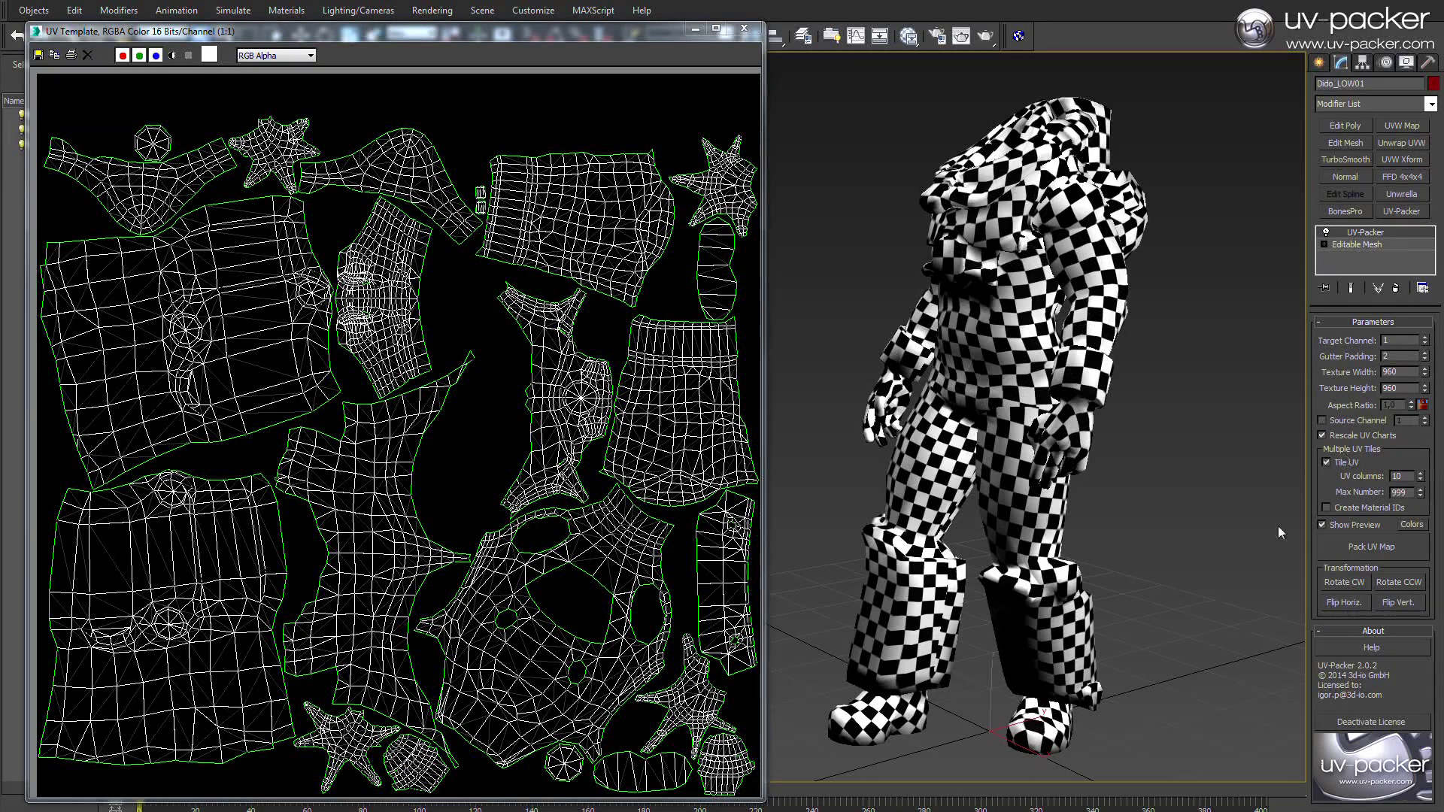
{"action": "middle_click_drag", "start_coordinate": [1225, 519], "coordinate": [1215, 518]}
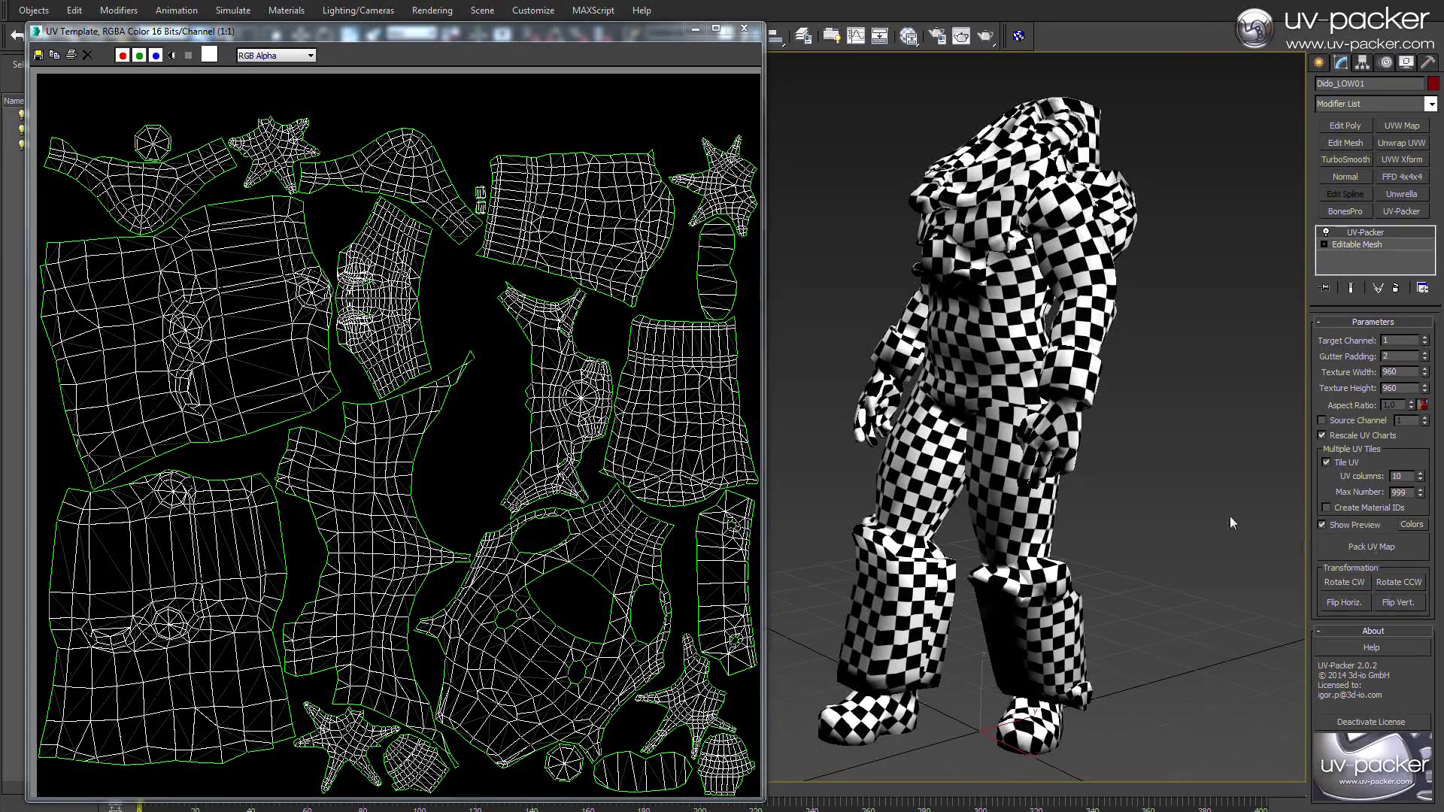
{"action": "left_click_drag", "start_coordinate": [597, 0], "coordinate": [704, 12]}
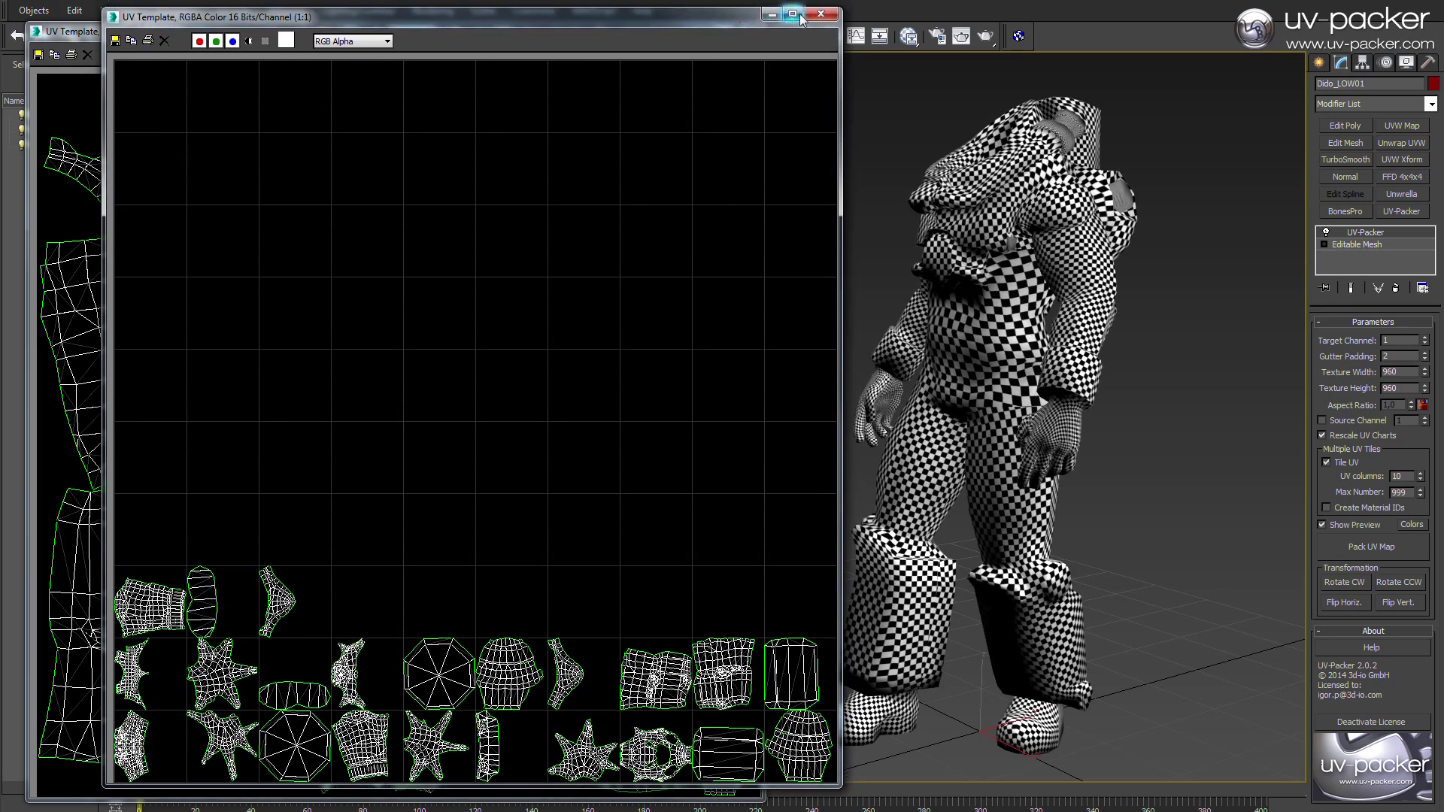
{"action": "left_click", "coordinate": [822, 6]}
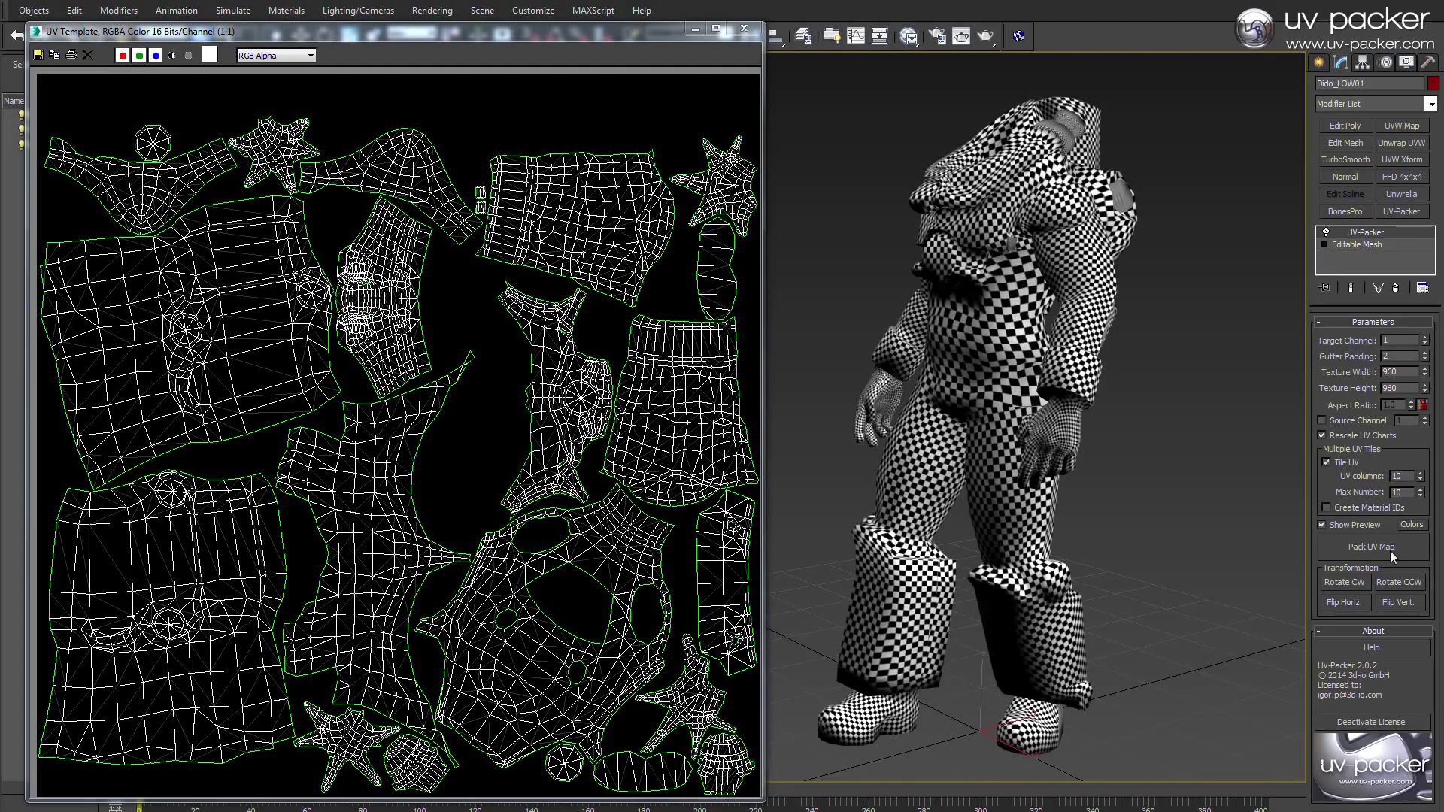
Repack the UV map with the maximum tile number set to 10 and inspect the tiled layout up close.
{"action": "left_click", "coordinate": [1352, 549]}
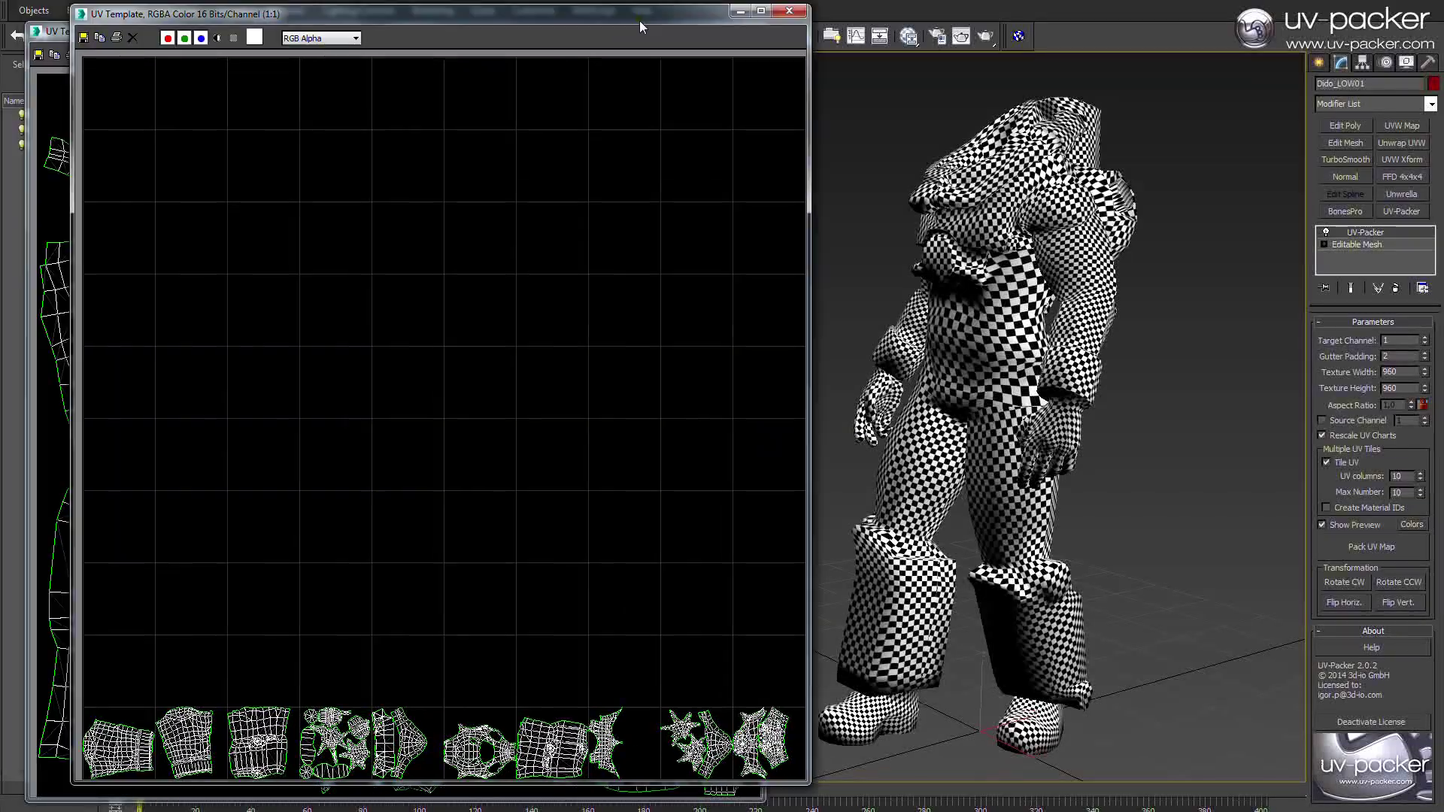
{"action": "scroll", "coordinate": [257, 748], "scroll_direction": "up", "scroll_amount": 2}
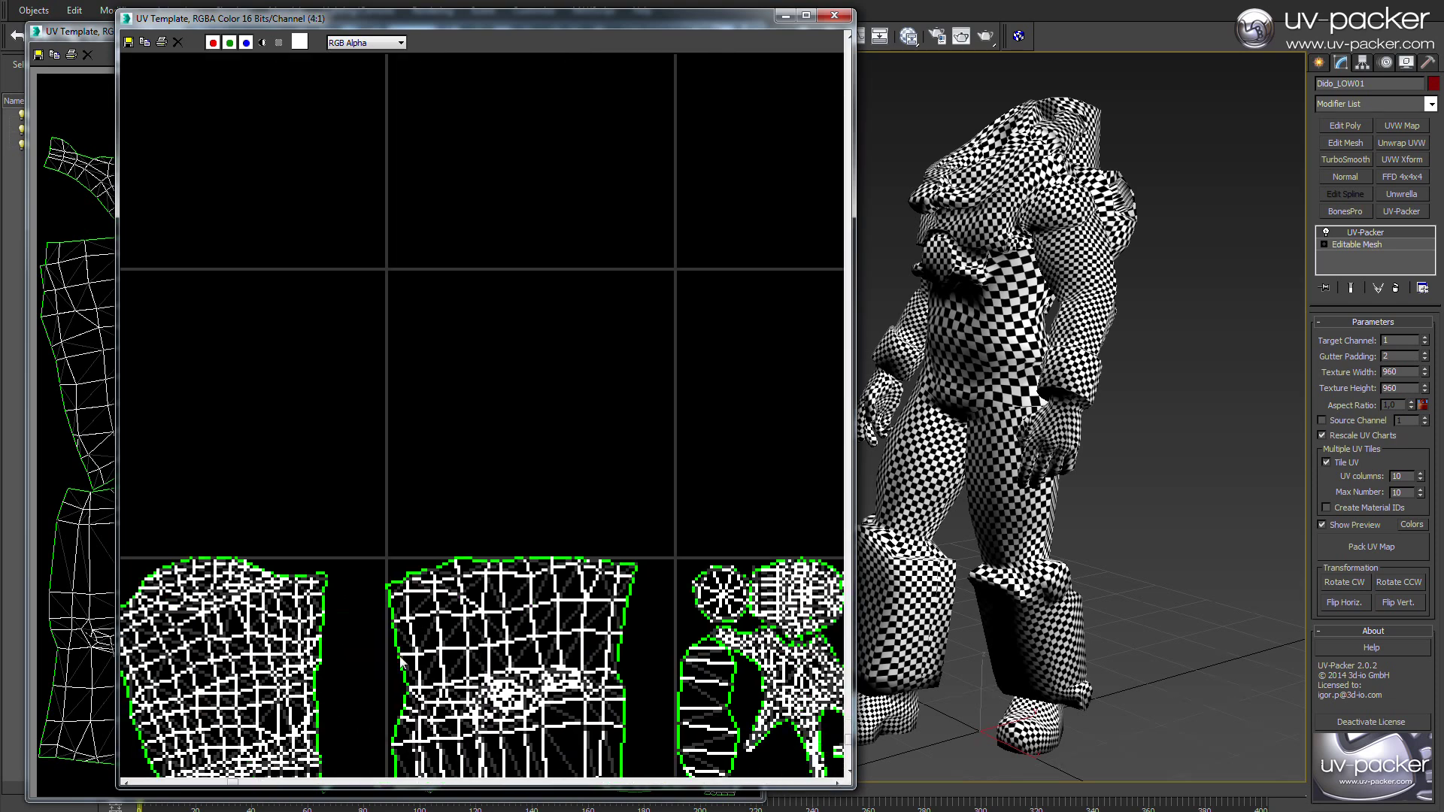
{"action": "middle_click_drag", "start_coordinate": [257, 748], "coordinate": [575, 646]}
{"action": "scroll", "coordinate": [581, 648], "scroll_direction": "down", "scroll_amount": 2}
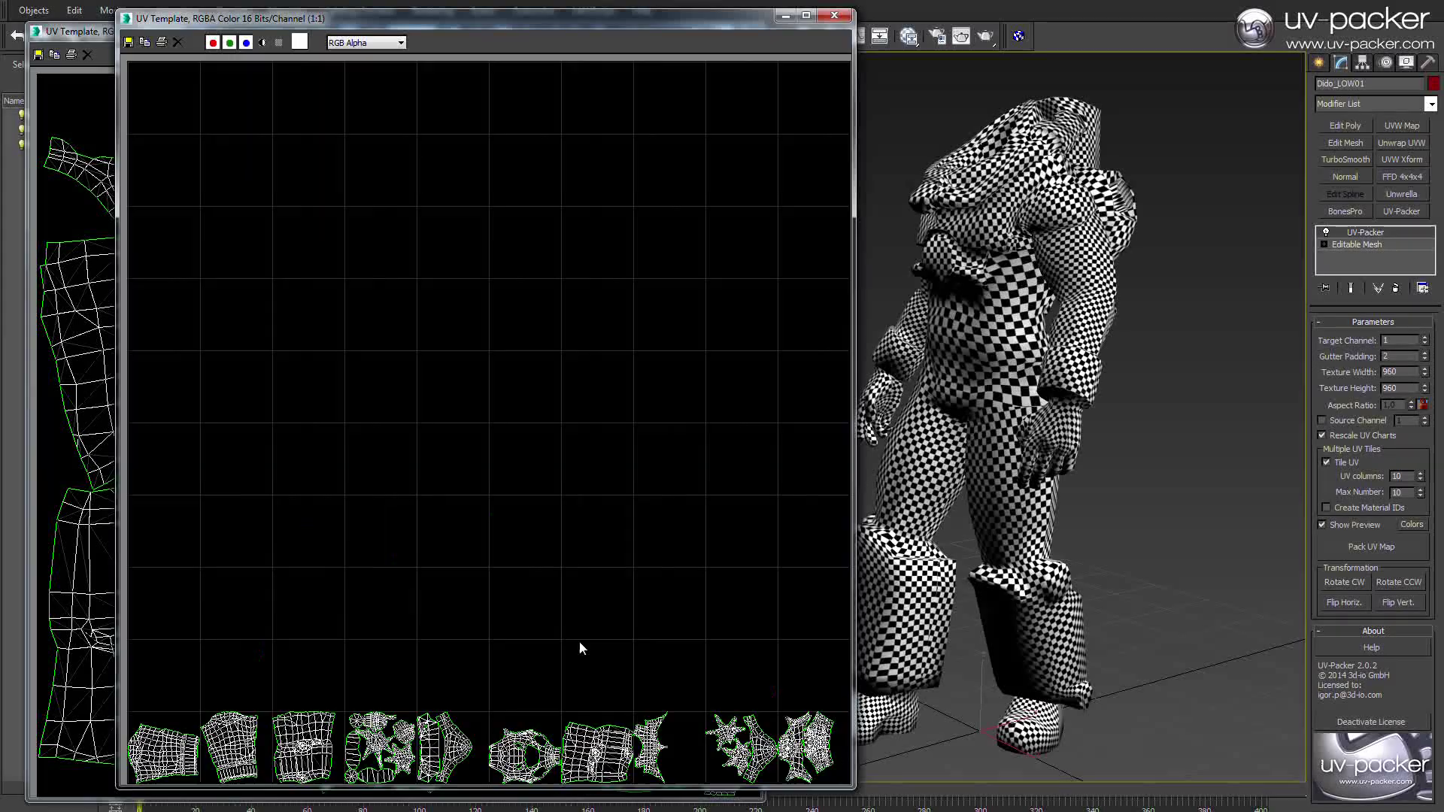
{"action": "left_click", "coordinate": [833, 16]}
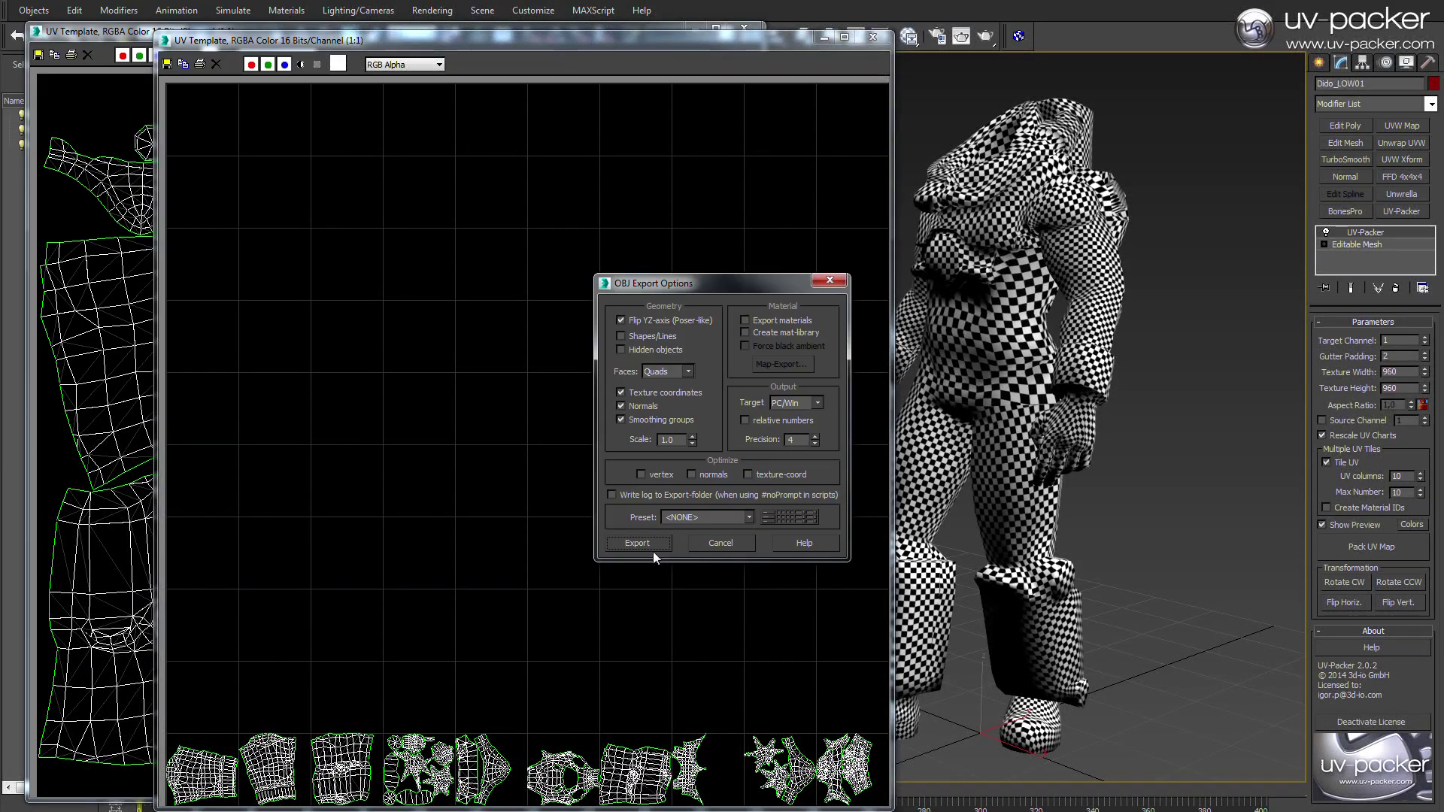
Export the character as an OBJ with quad faces, texture coordinates, normals and smoothing groups.
{"action": "left_click", "coordinate": [643, 543]}
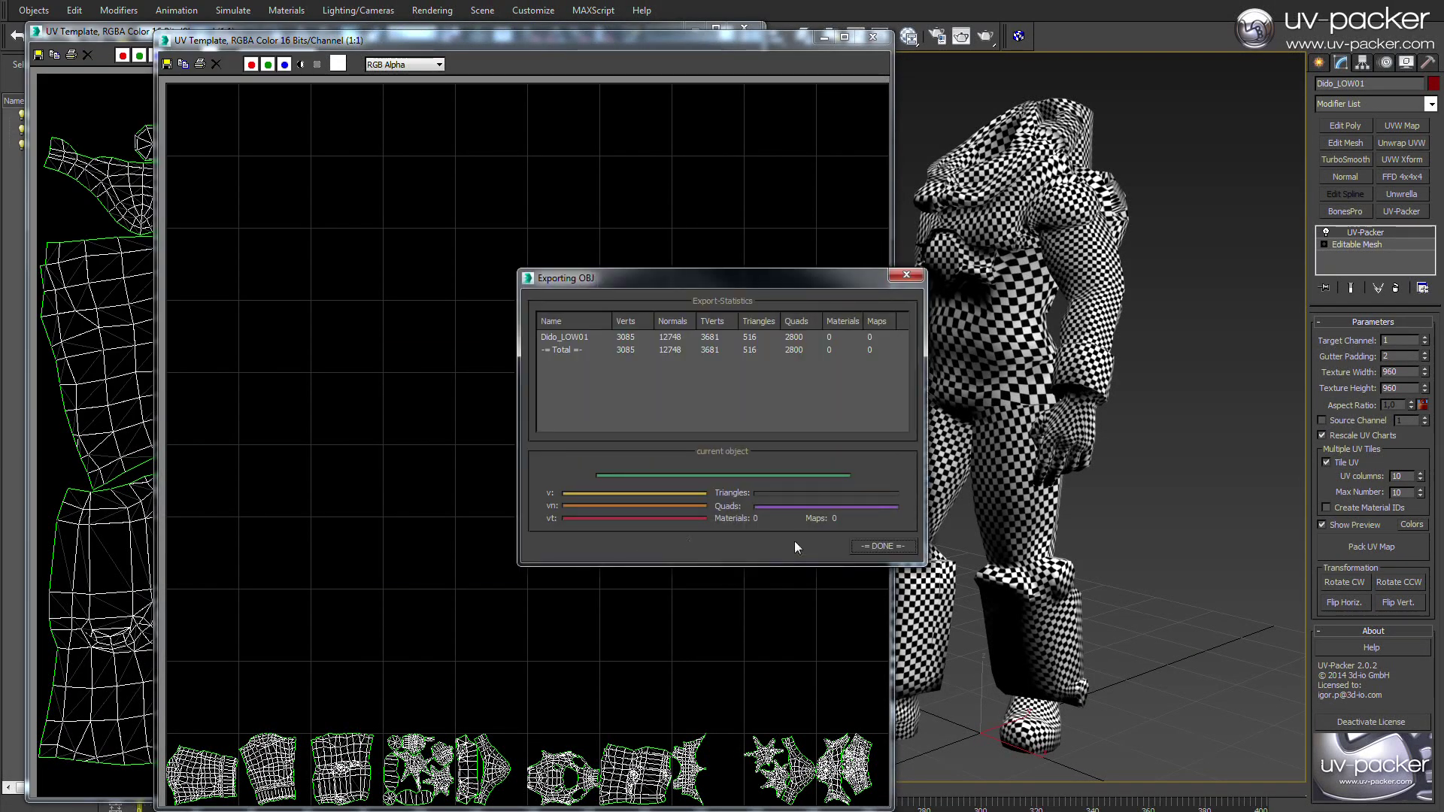
{"action": "left_click", "coordinate": [877, 547]}
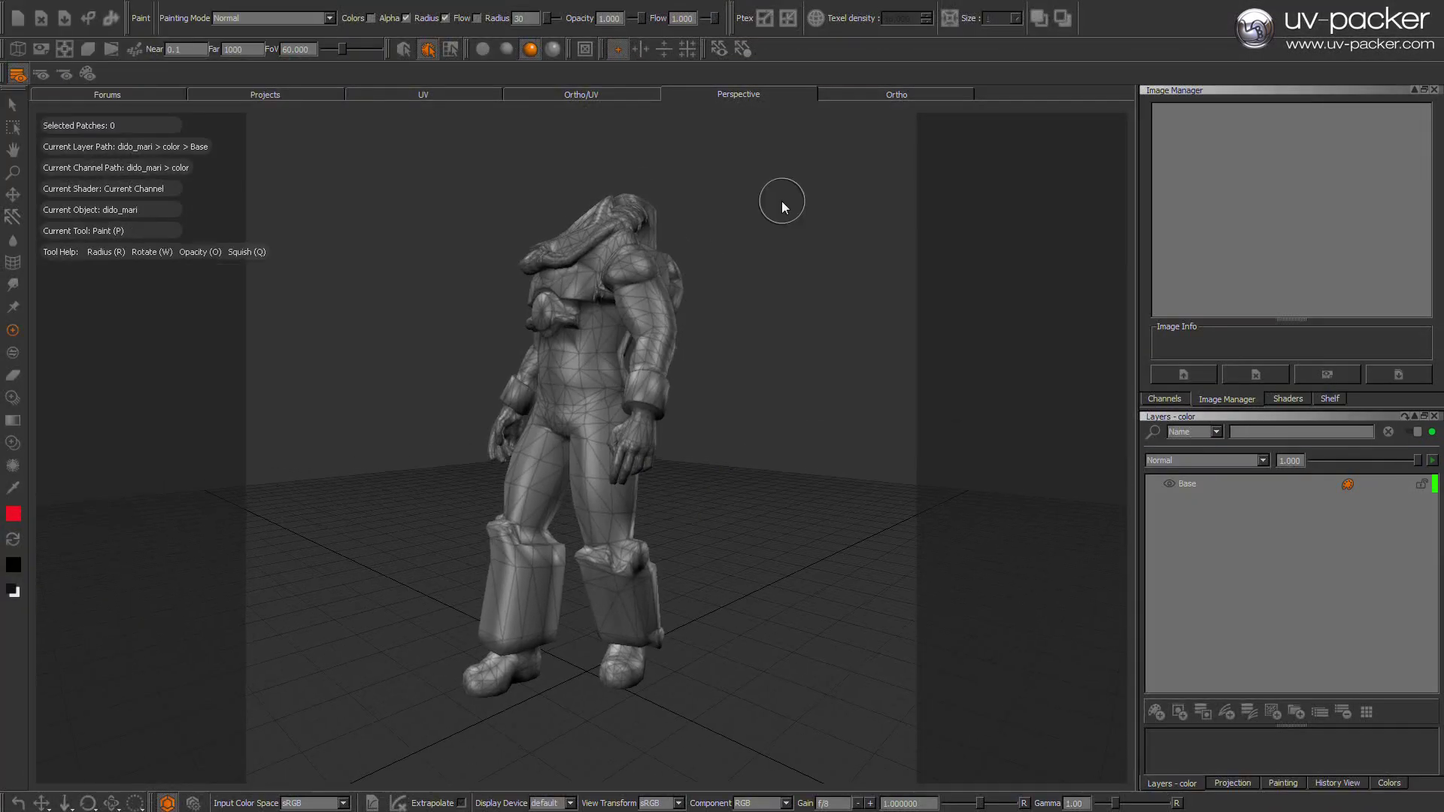
Switch to Mari and look through the imported character's UV tiles from 1001 to 1005 in the UV view.
{"action": "left_click", "coordinate": [452, 95]}
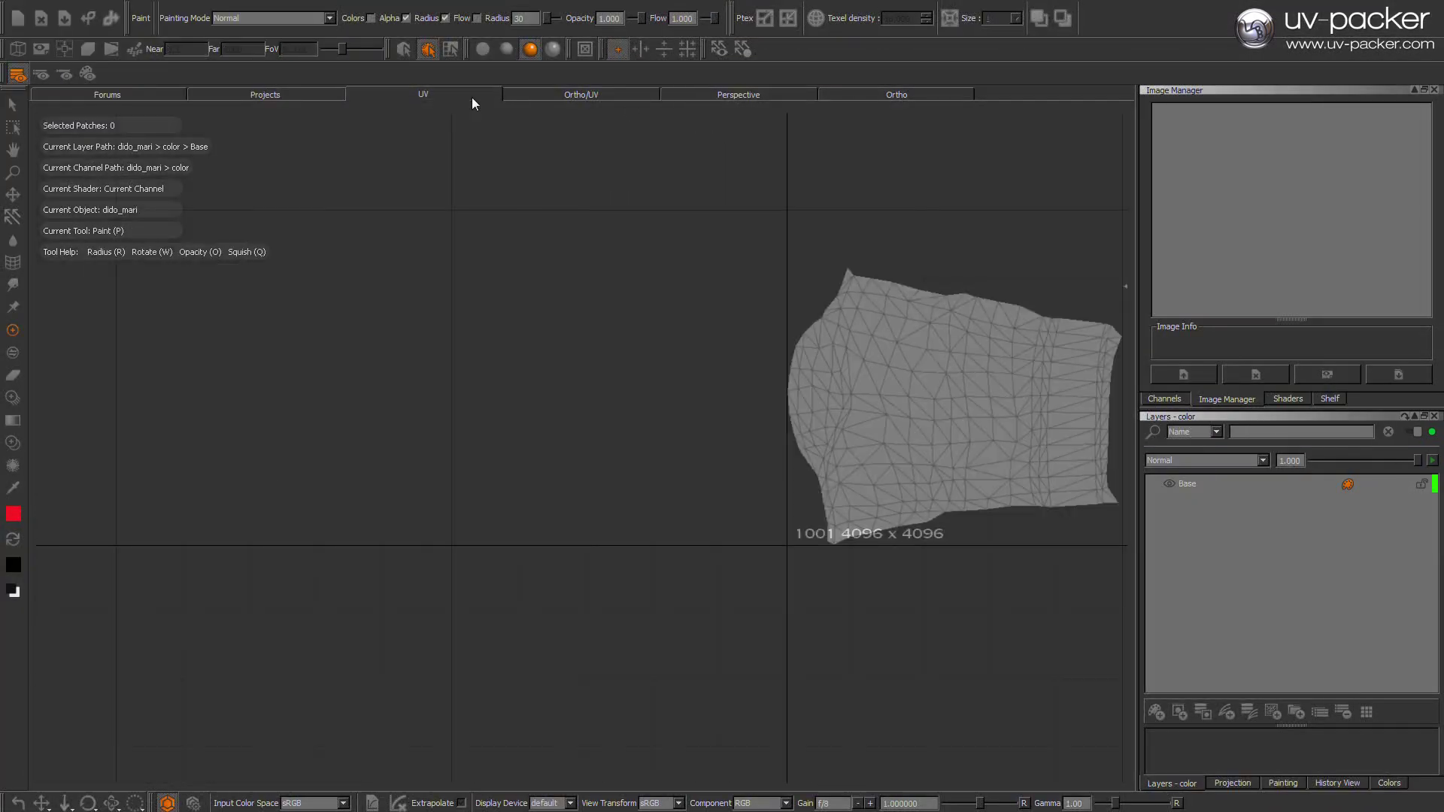
{"action": "mouse_move", "coordinate": [1064, 270]}
{"action": "middle_mouse_down", "text": "alt"}
{"action": "mouse_move", "coordinate": [892, 290]}
{"action": "mouse_move", "coordinate": [788, 331]}
{"action": "mouse_move", "coordinate": [623, 338]}
{"action": "middle_mouse_up", "text": "alt"}
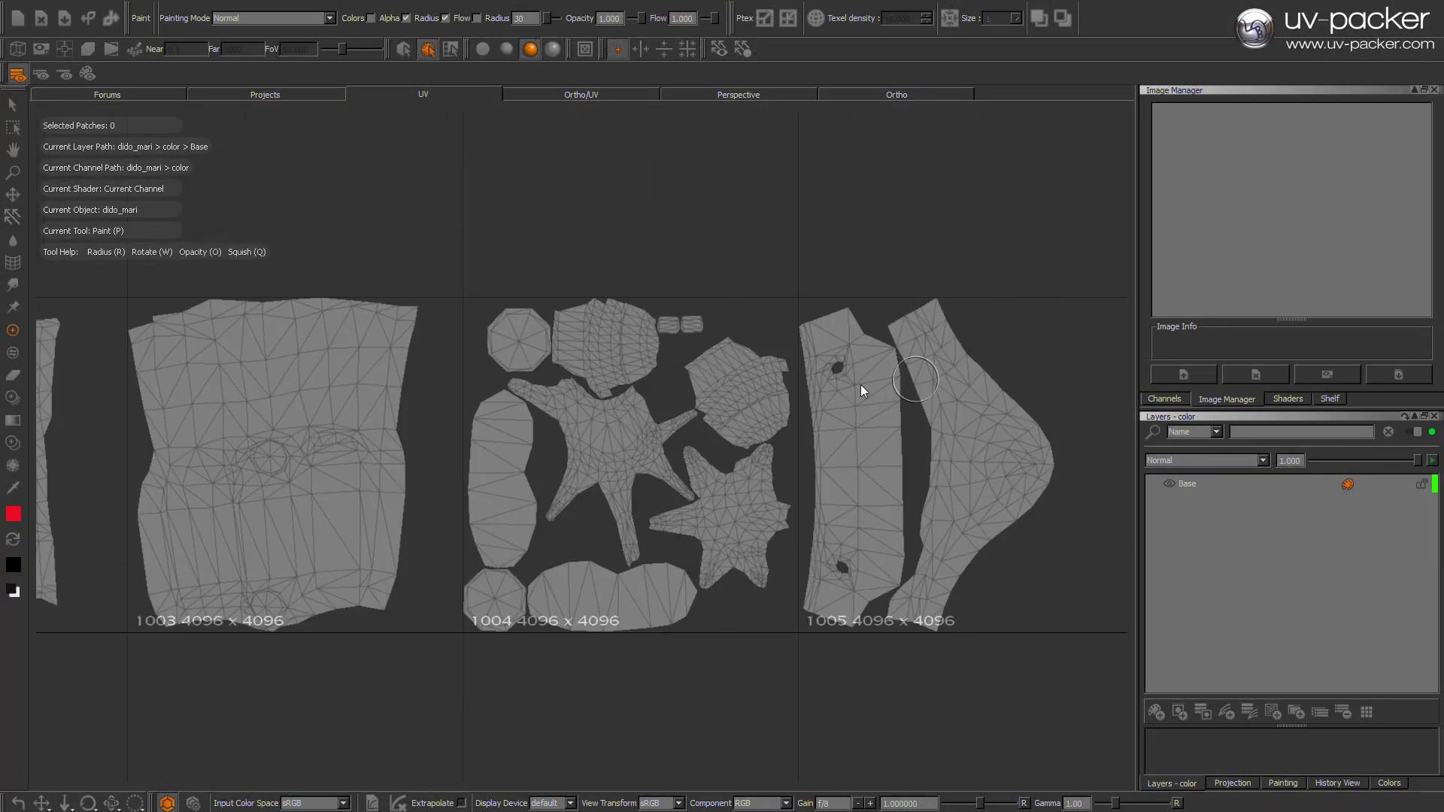
Look over the full row of the character's UV tiles in the UV view.
{"action": "middle_click_drag", "start_coordinate": [888, 393], "coordinate": [815, 391], "text": "alt"}
{"action": "right_click_drag", "start_coordinate": [839, 378], "coordinate": [680, 470], "text": "alt"}
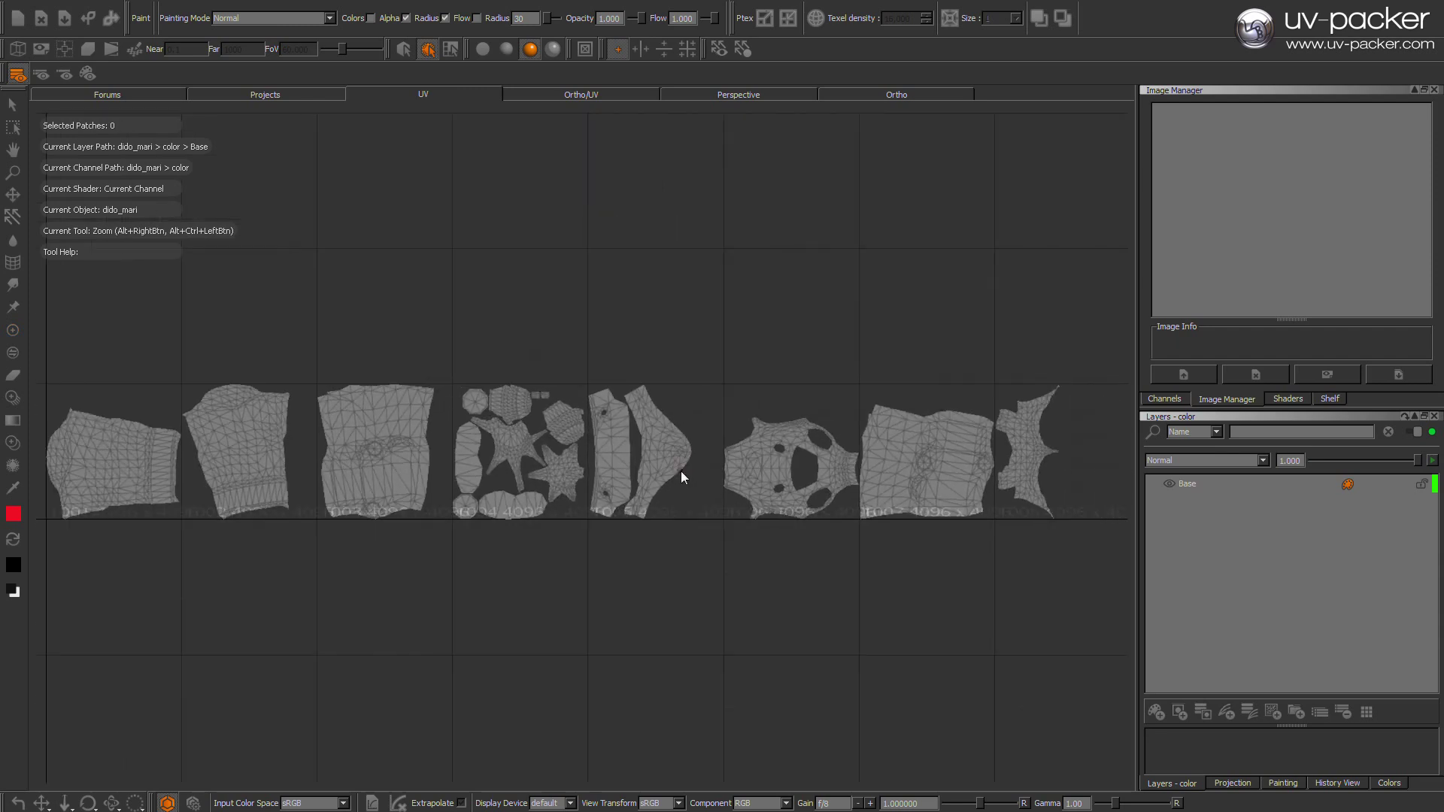
{"action": "middle_click_drag", "start_coordinate": [705, 369], "coordinate": [746, 337], "text": "alt"}
{"action": "mouse_move", "coordinate": [746, 337]}
{"action": "right_mouse_down", "text": "alt"}
{"action": "mouse_move", "coordinate": [800, 365]}
{"action": "mouse_move", "coordinate": [811, 344]}
{"action": "right_mouse_up", "text": "alt"}
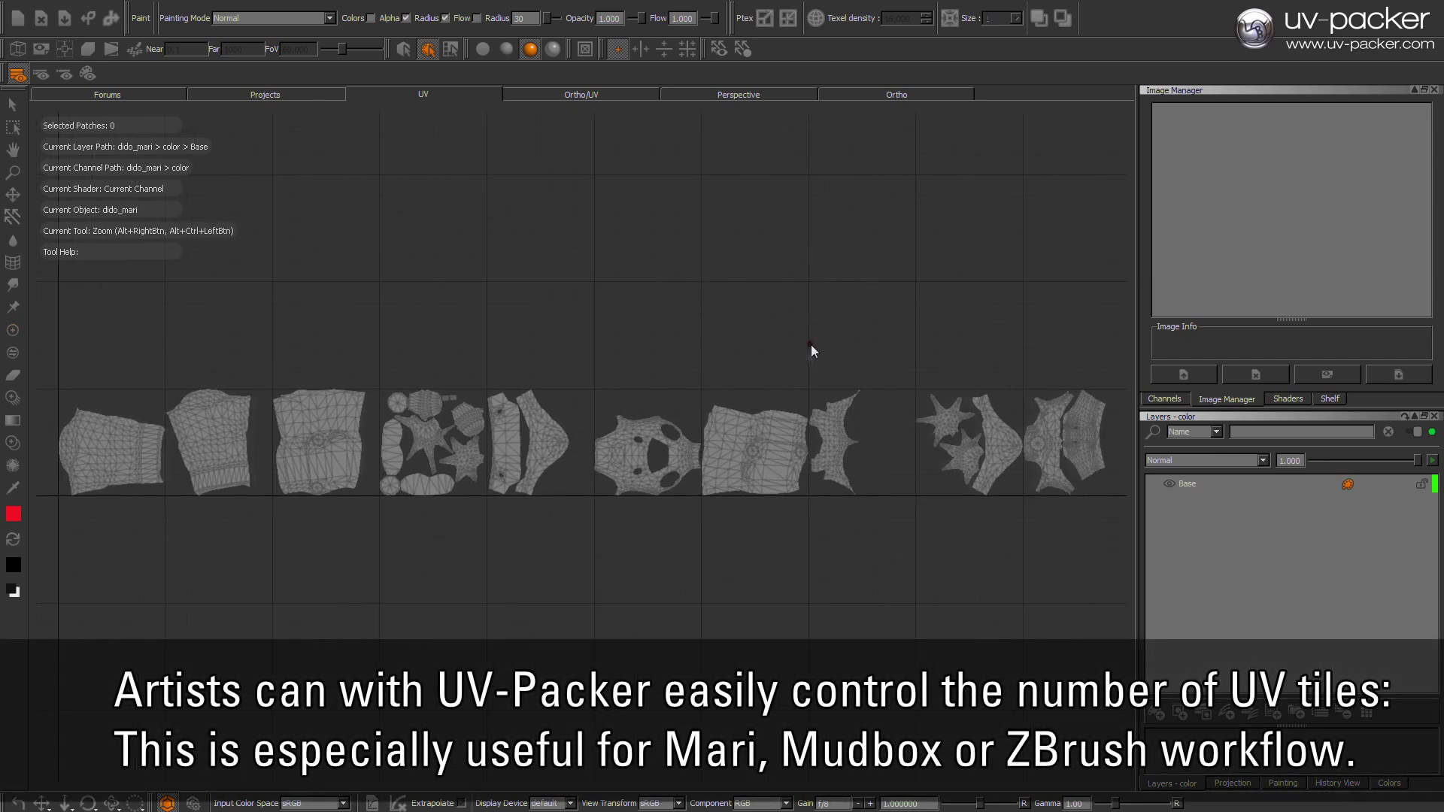
Paint red test strokes across the front and back of the character's body and legs in the Perspective view.
{"action": "left_click", "coordinate": [706, 95]}
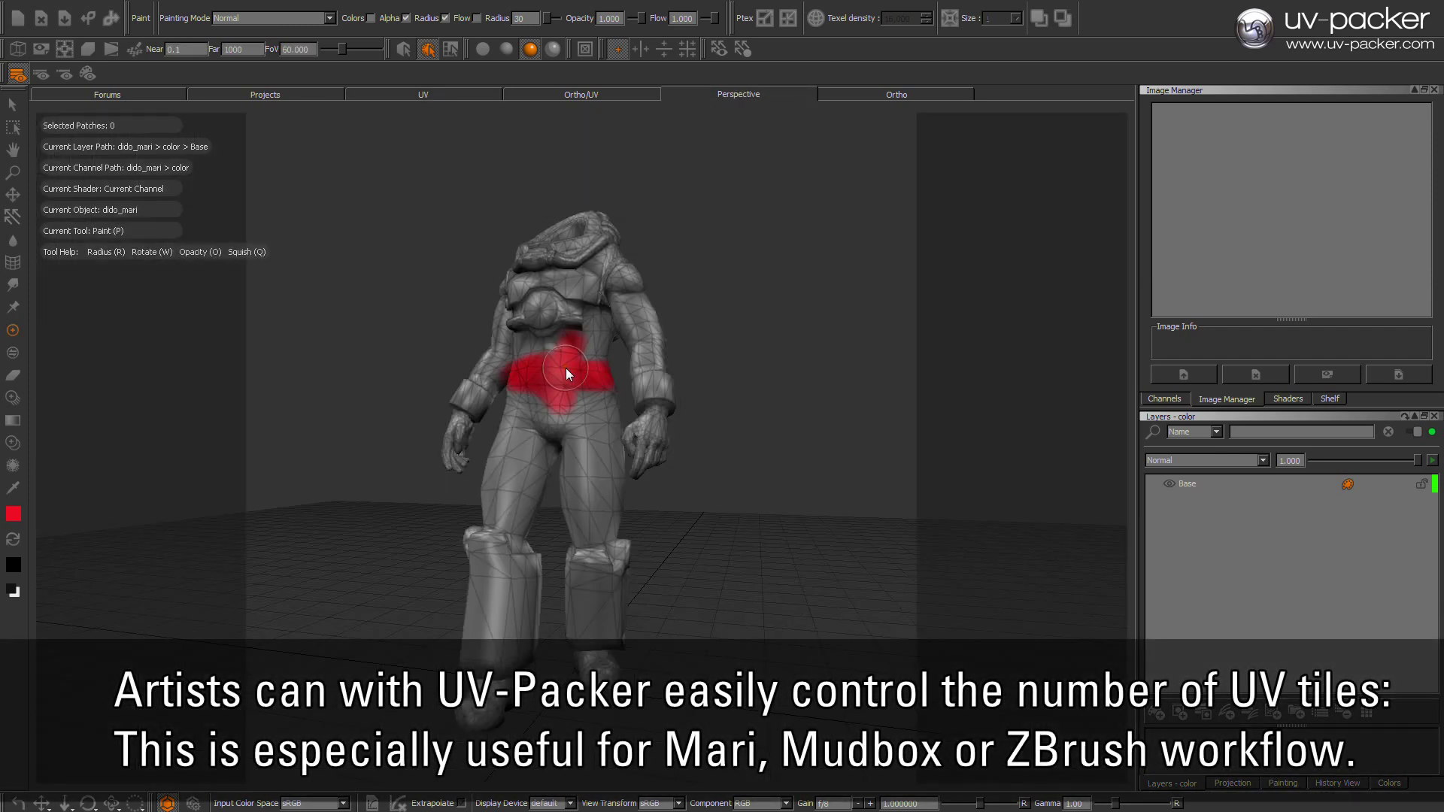
{"action": "left_click_drag", "start_coordinate": [500, 280], "coordinate": [643, 280]}
{"action": "mouse_move", "coordinate": [481, 501]}
{"action": "left_mouse_down"}
{"action": "mouse_move", "coordinate": [779, 494]}
{"action": "mouse_move", "coordinate": [661, 317]}
{"action": "left_mouse_up"}
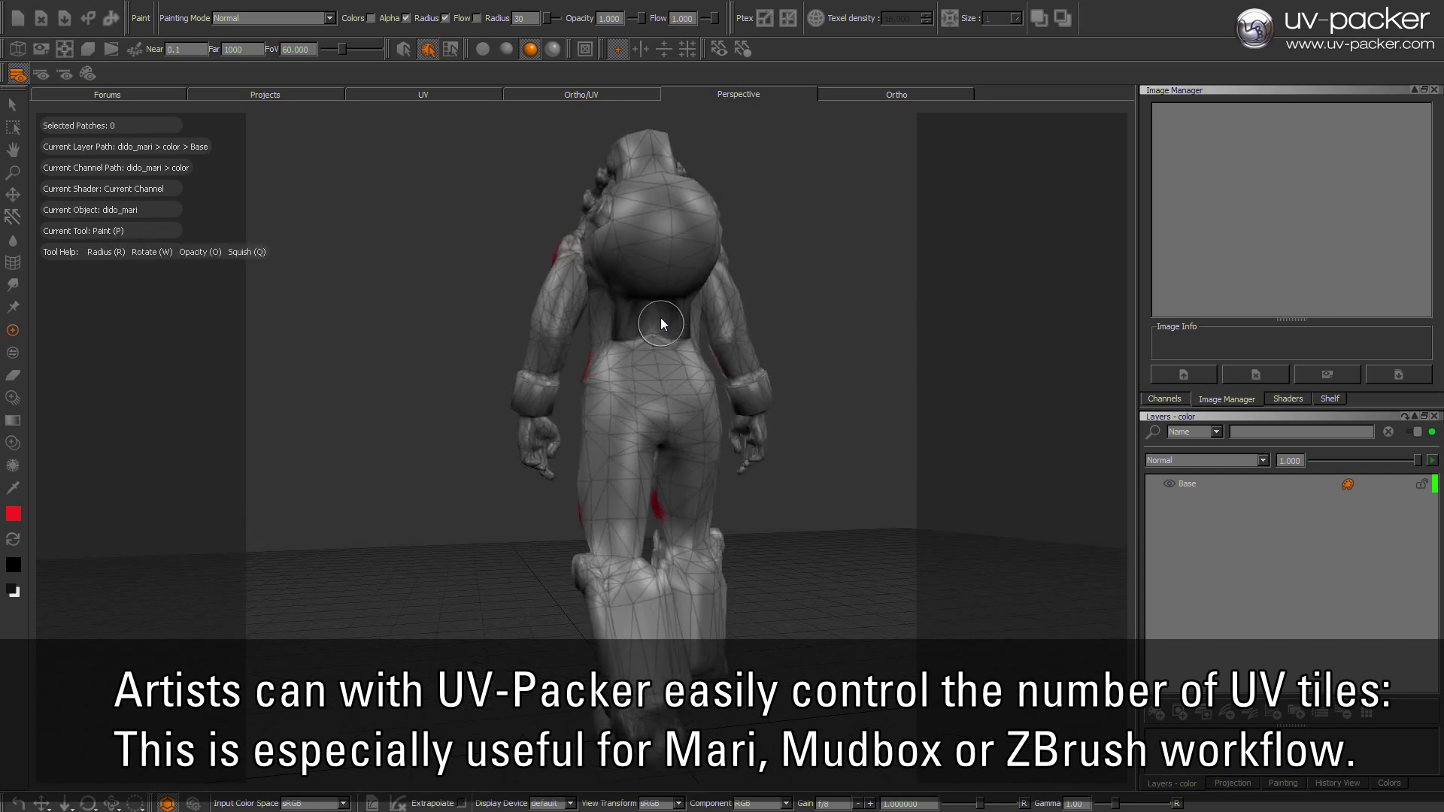
{"action": "left_click_drag", "start_coordinate": [590, 435], "coordinate": [790, 430]}
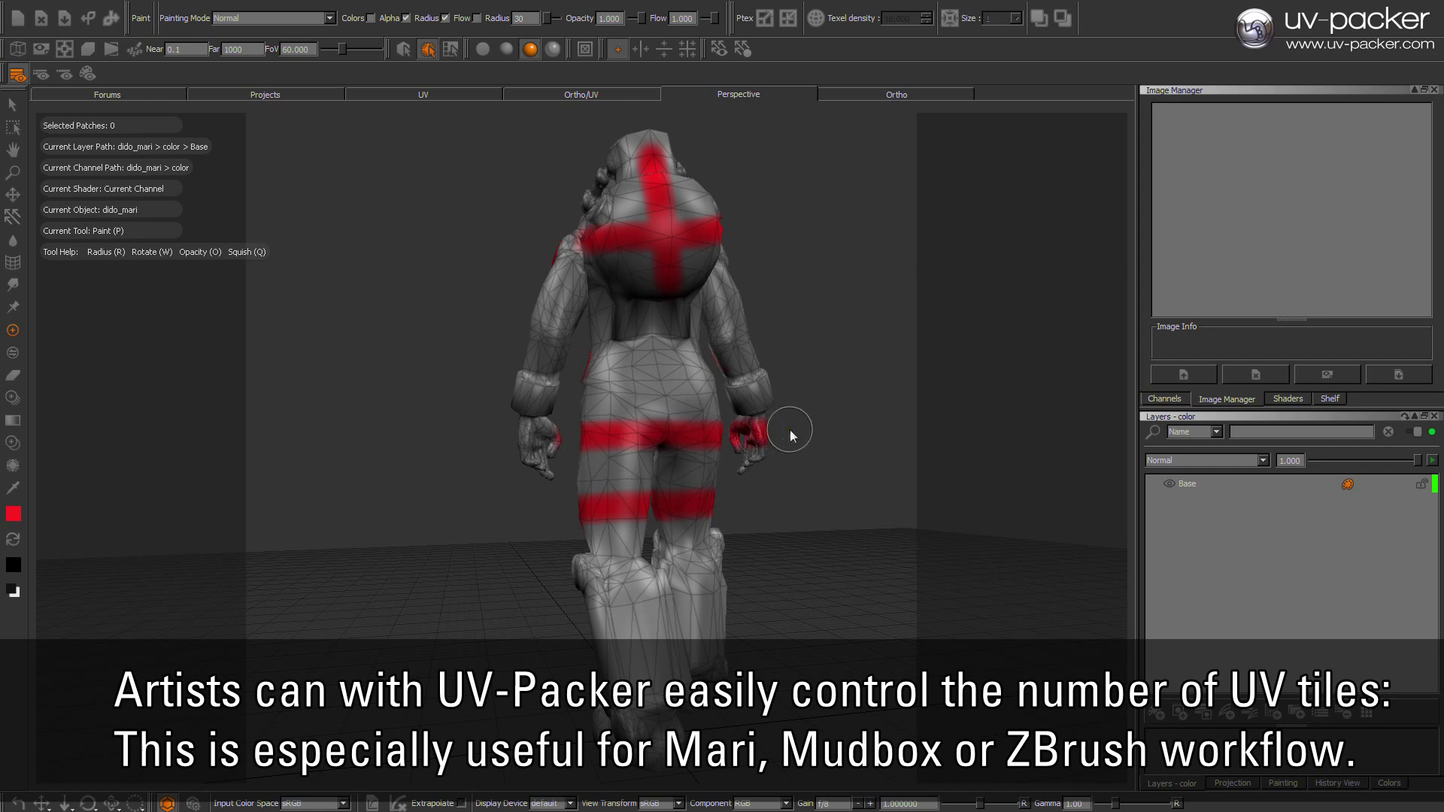
Inspect how the red strokes are distributed over the character's UV tiles in the UV view.
{"action": "left_click", "coordinate": [435, 98]}
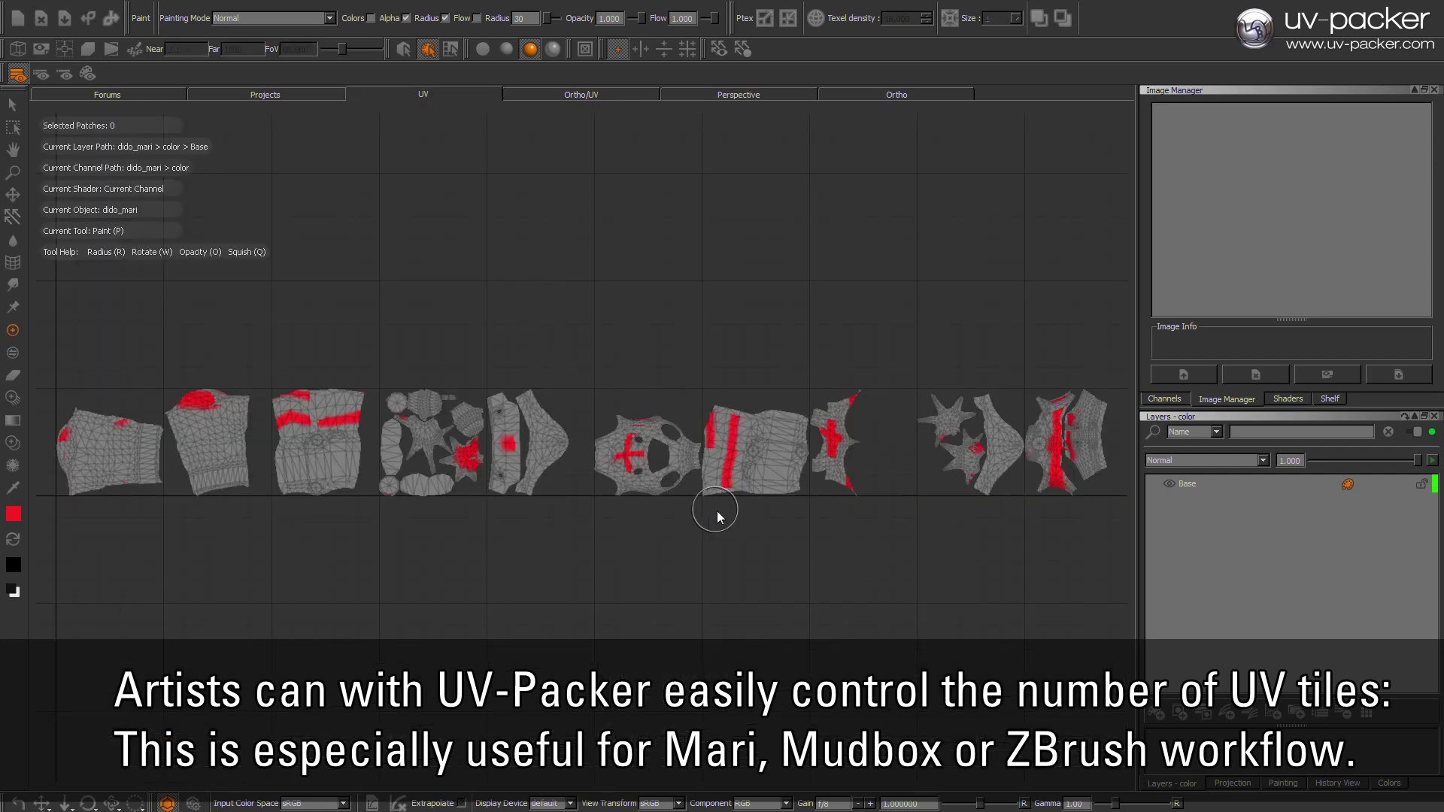
{"action": "right_click_drag", "start_coordinate": [776, 537], "coordinate": [657, 422], "text": "alt"}
{"action": "middle_click_drag", "start_coordinate": [656, 423], "coordinate": [1101, 448], "text": "alt"}
{"action": "middle_click_drag", "start_coordinate": [390, 464], "coordinate": [57, 482], "text": "alt"}
{"action": "scroll", "coordinate": [865, 507], "scroll_direction": "down", "scroll_amount": 6}
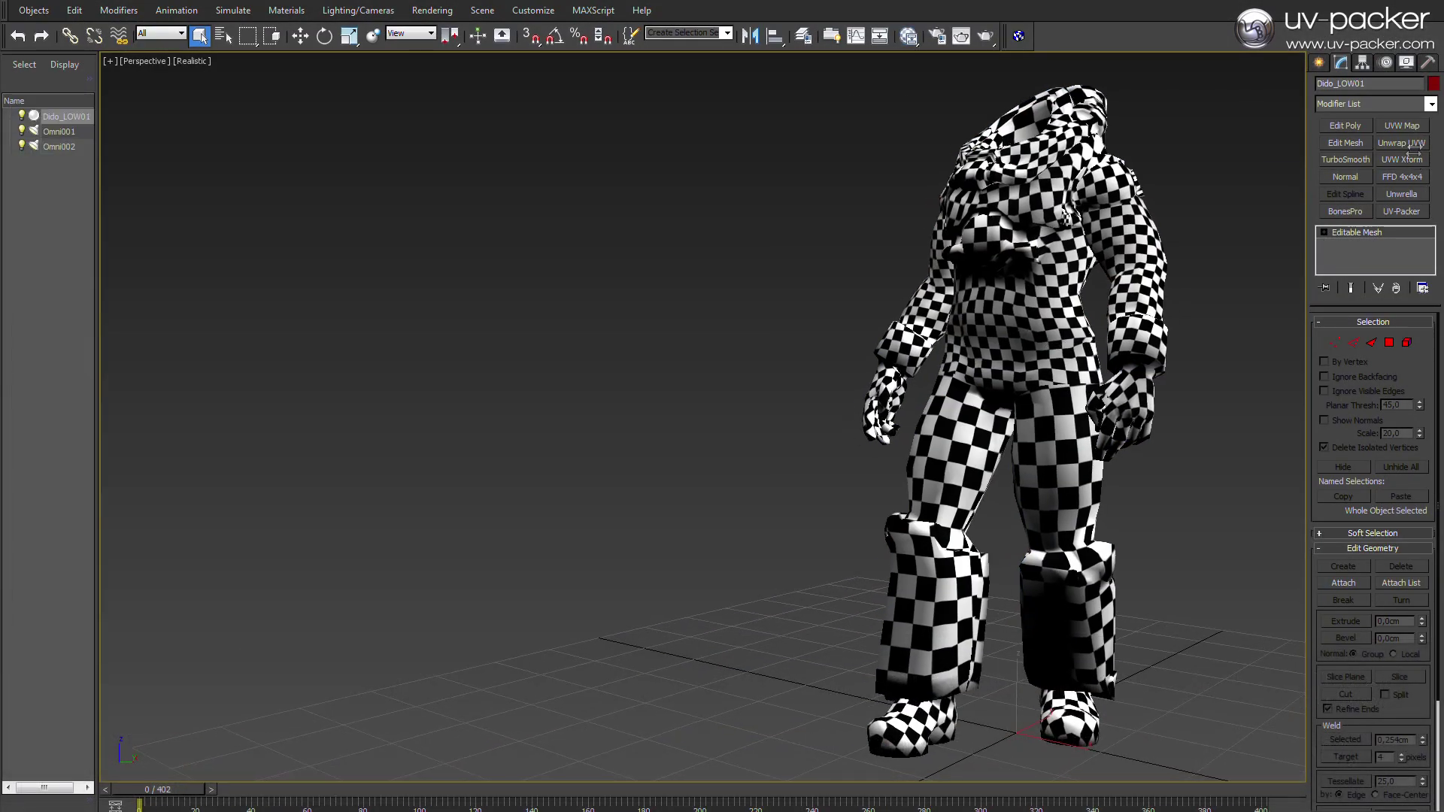
In 3ds Max, add an Unwrap UVW modifier to the character and pack all its UV faces with Recursive Packing, normalizing and rescaling clusters.
{"action": "left_click", "coordinate": [1411, 144]}
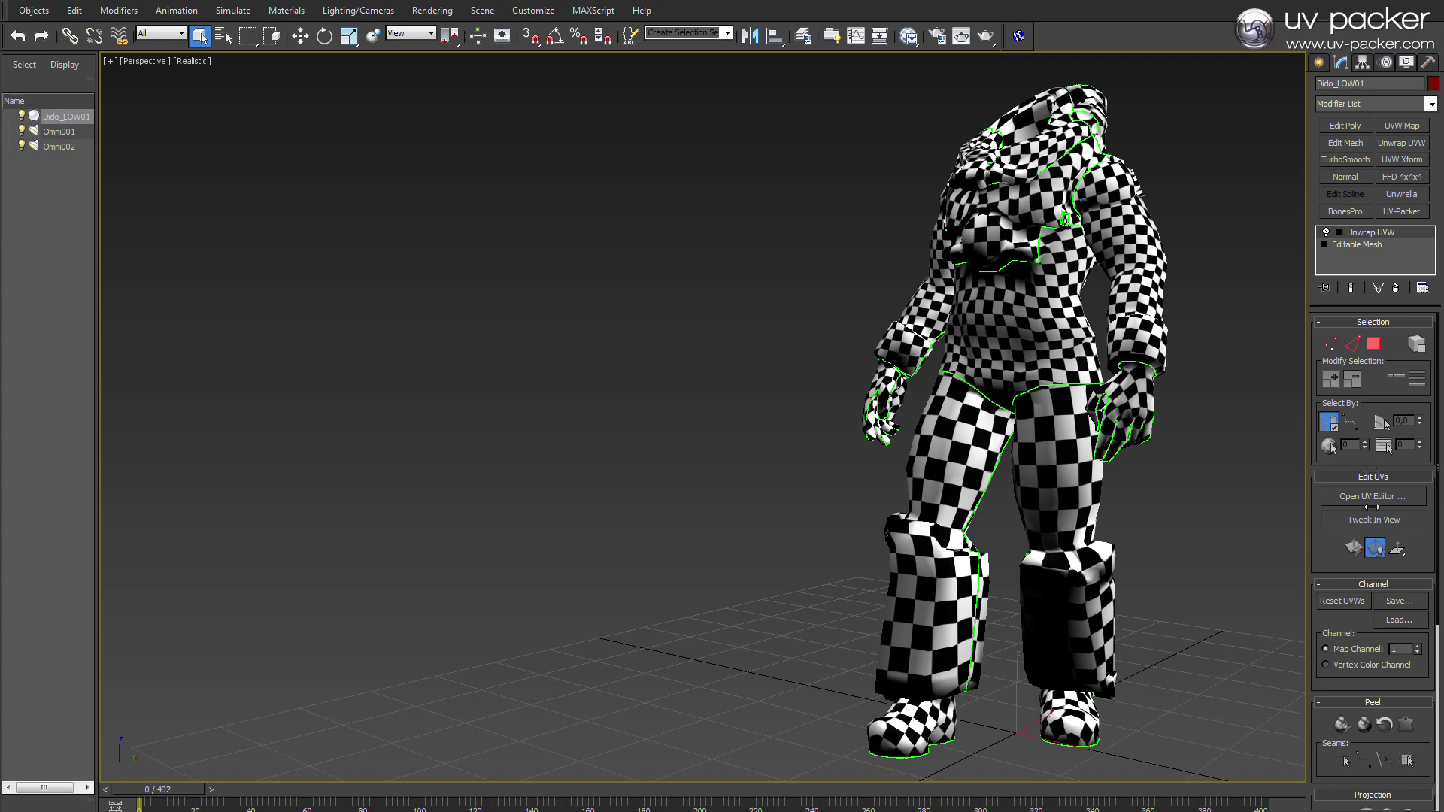
{"action": "left_click", "coordinate": [1373, 497]}
{"action": "key", "text": "ctrl+a"}
{"action": "left_click_drag", "start_coordinate": [248, 36], "coordinate": [311, 103]}
{"action": "left_click", "coordinate": [160, 108]}
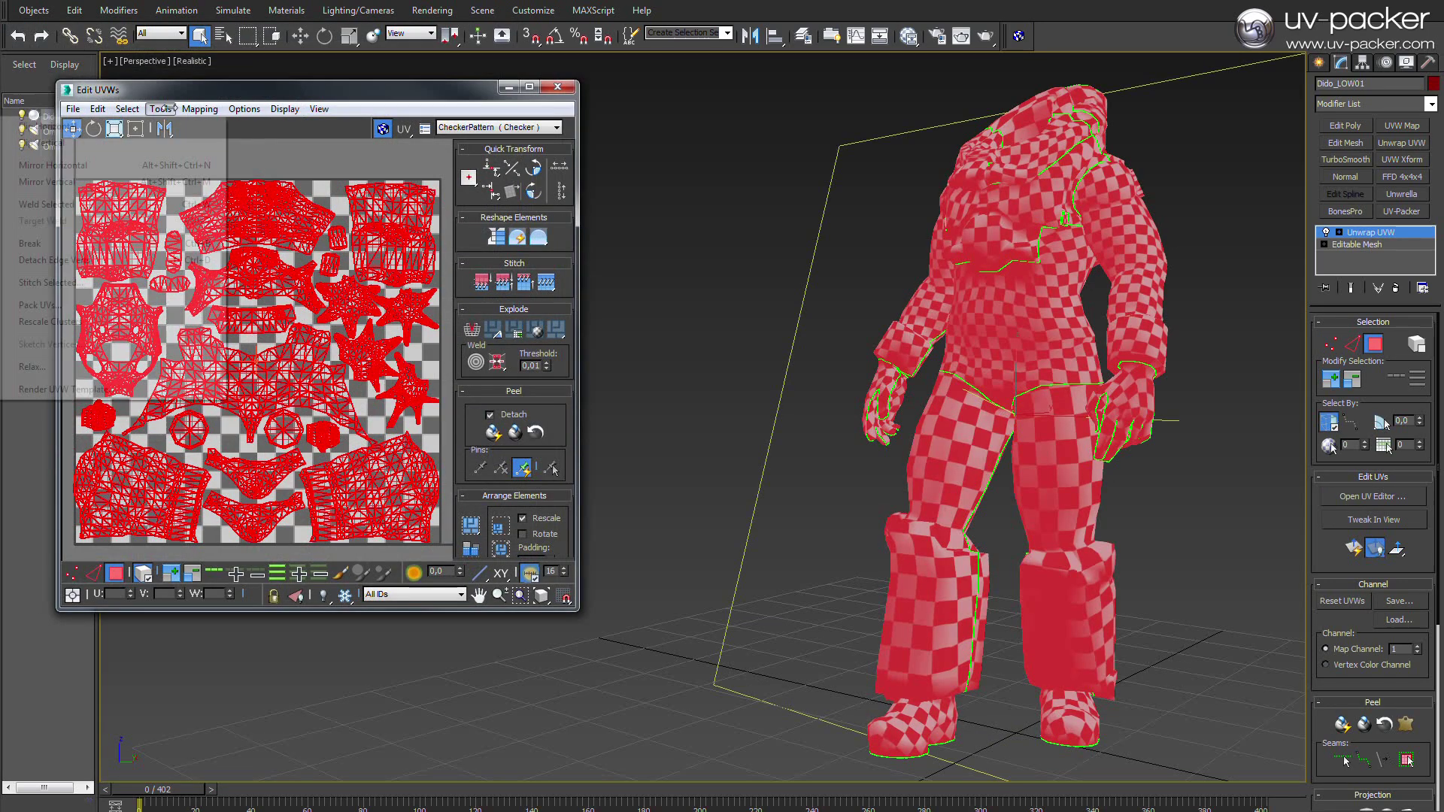
{"action": "left_click", "coordinate": [113, 310]}
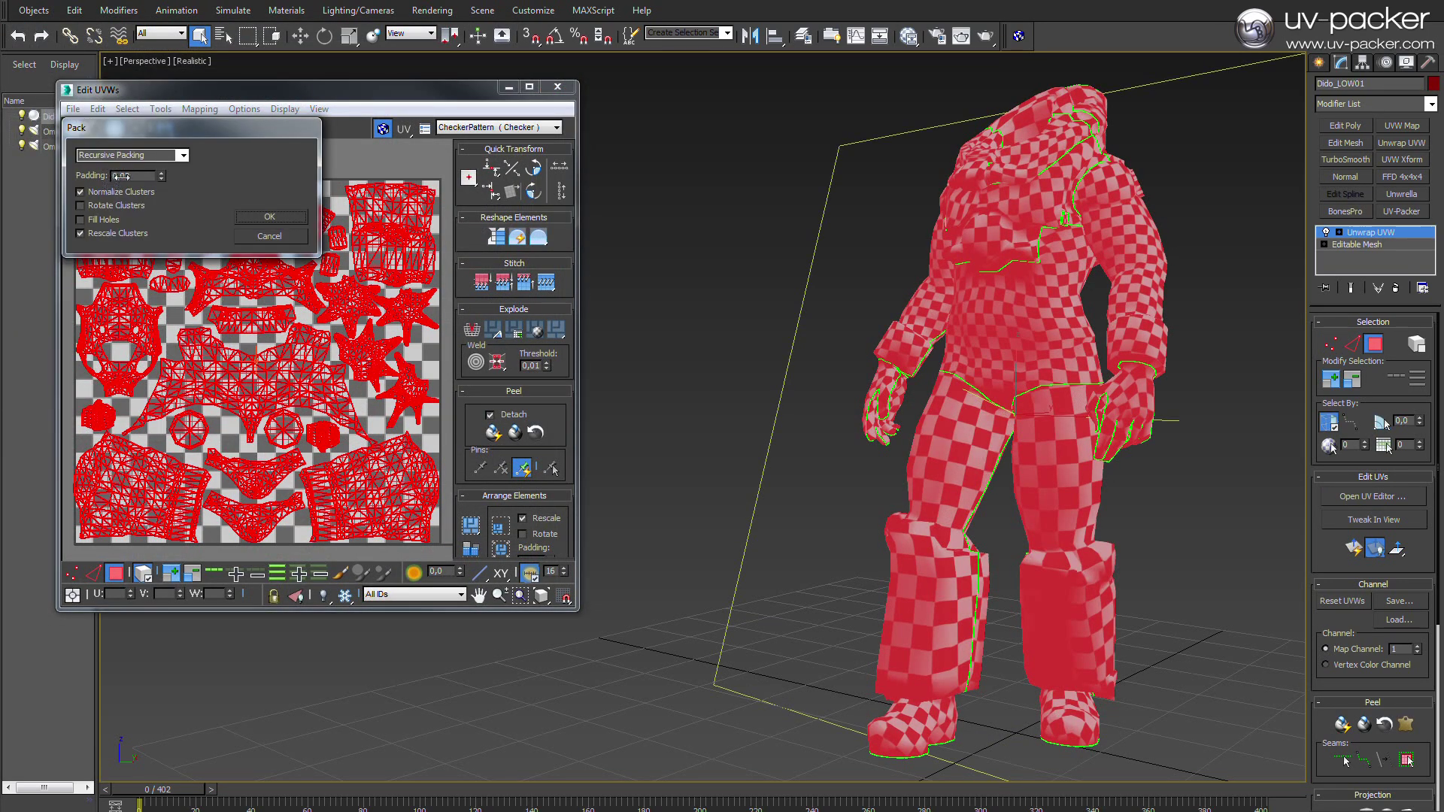
{"action": "left_click", "coordinate": [273, 216]}
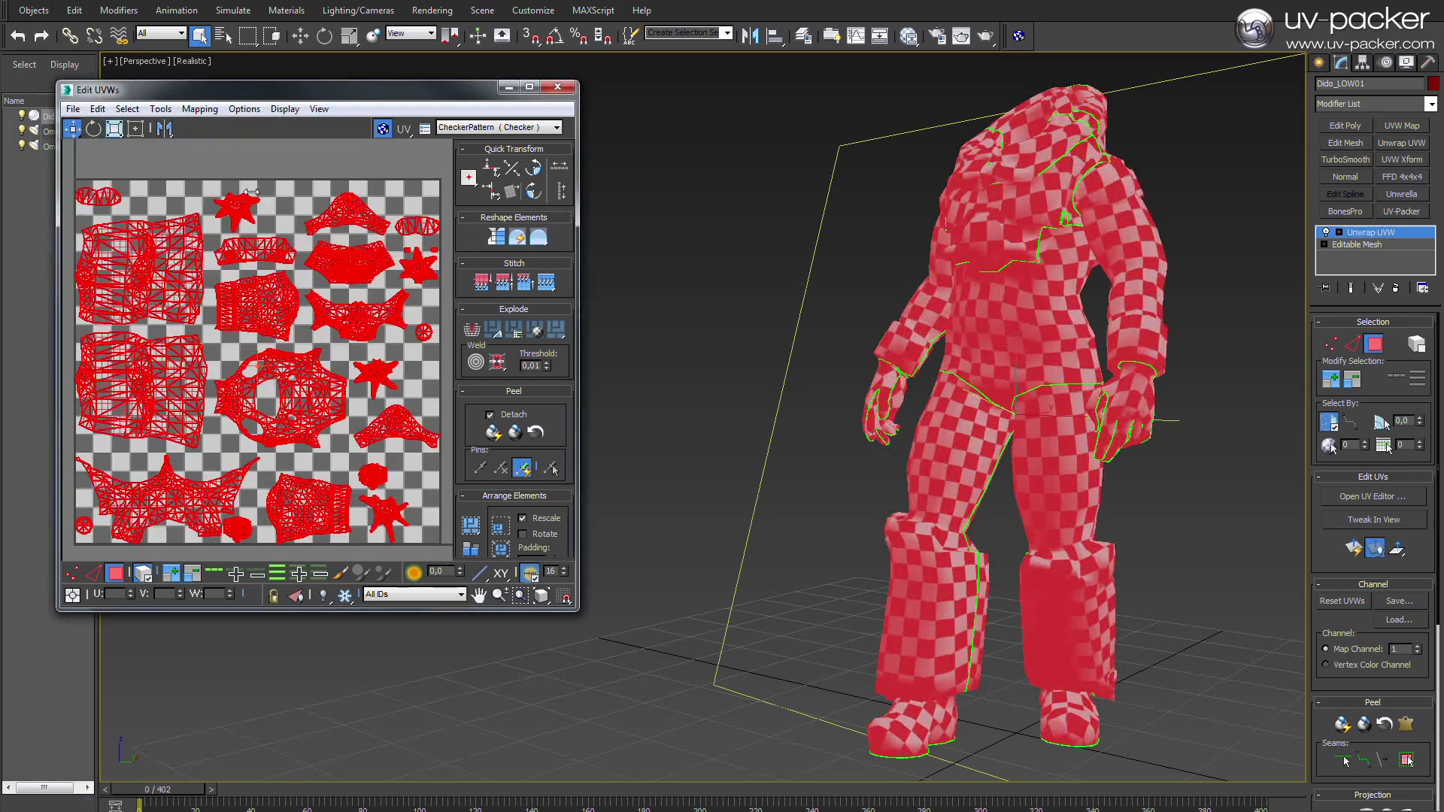
Hide the checker background in the UV editor and enlarge the editor window to show the packed layout.
{"action": "left_click", "coordinate": [379, 128]}
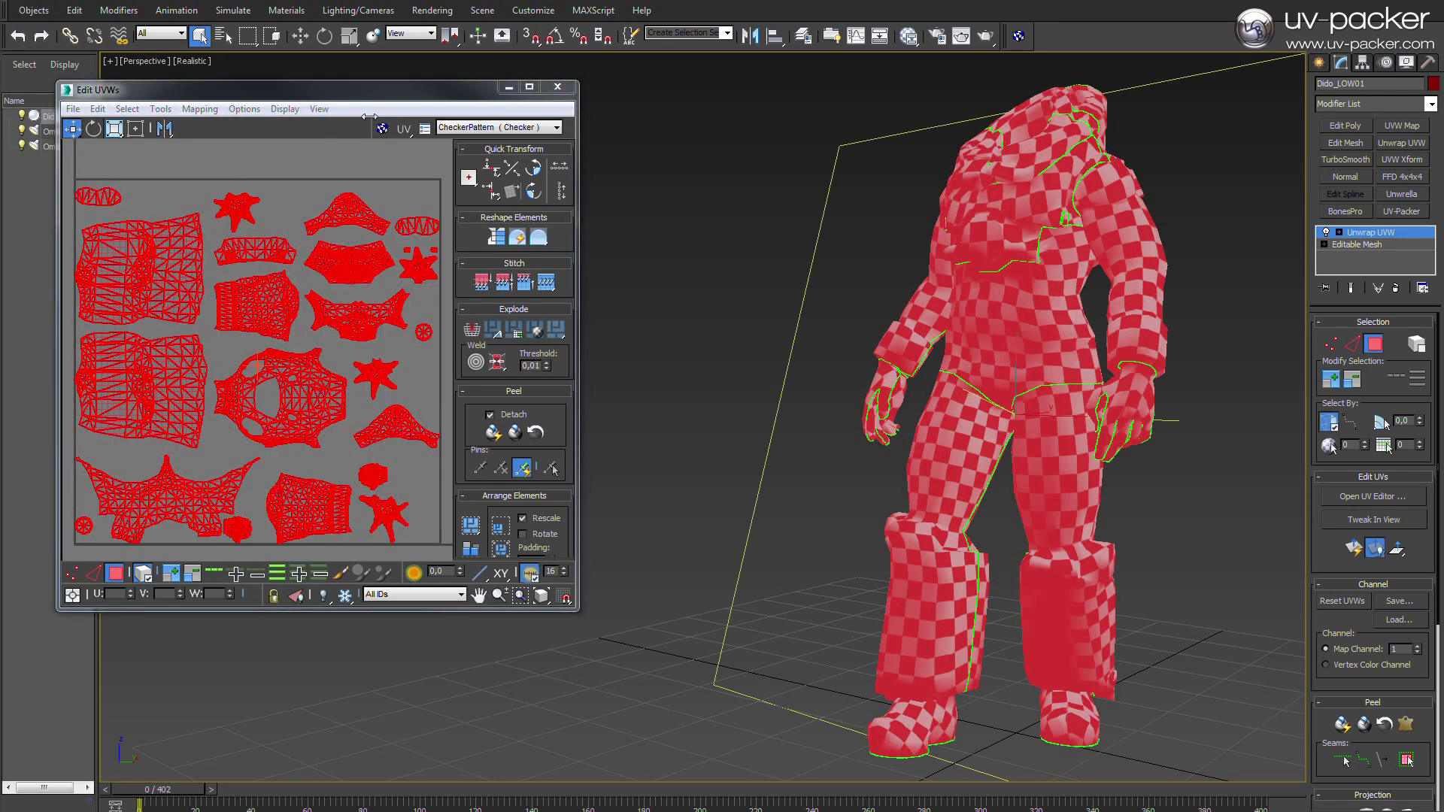
{"action": "left_click_drag", "start_coordinate": [353, 95], "coordinate": [401, 94]}
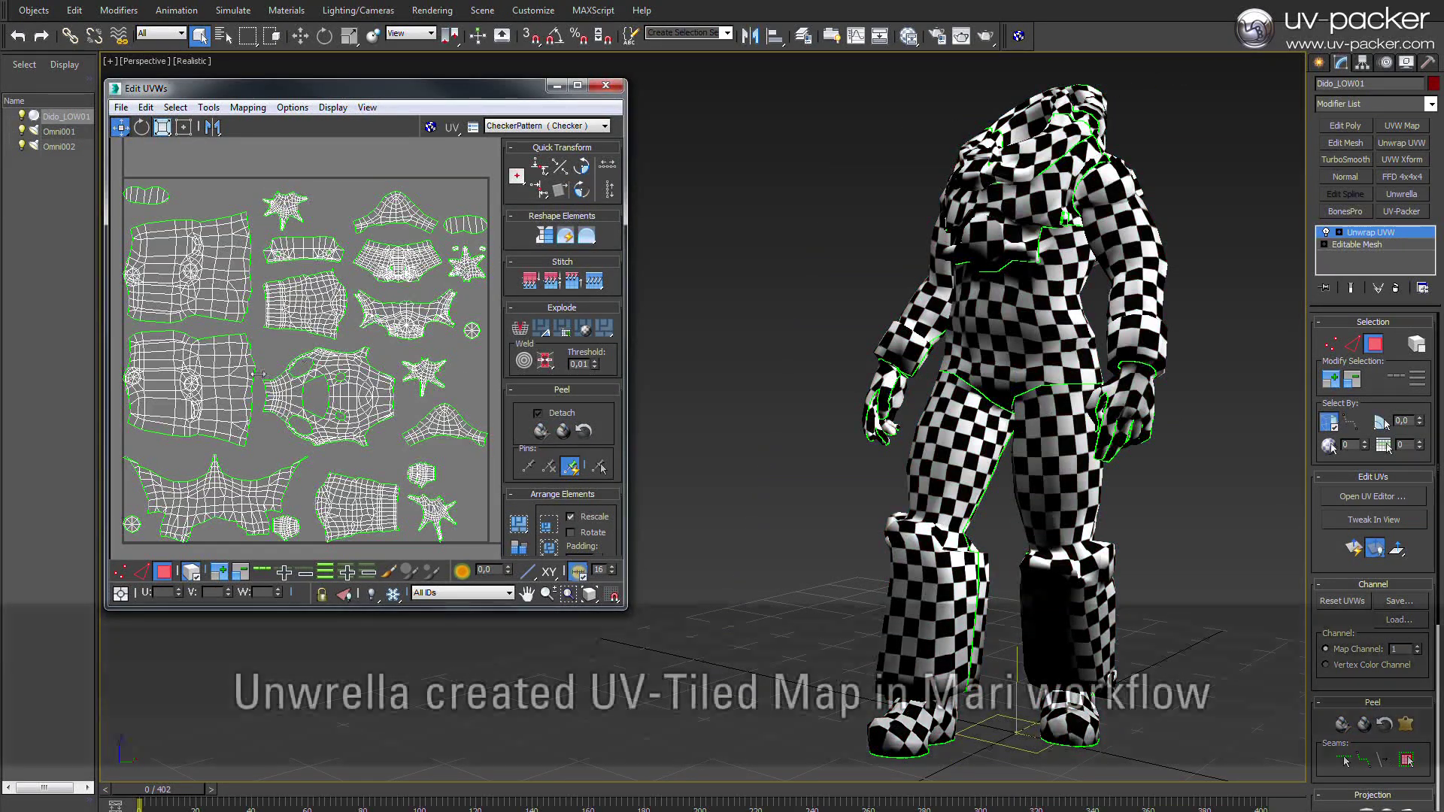
{"action": "left_click_drag", "start_coordinate": [625, 608], "coordinate": [837, 767]}
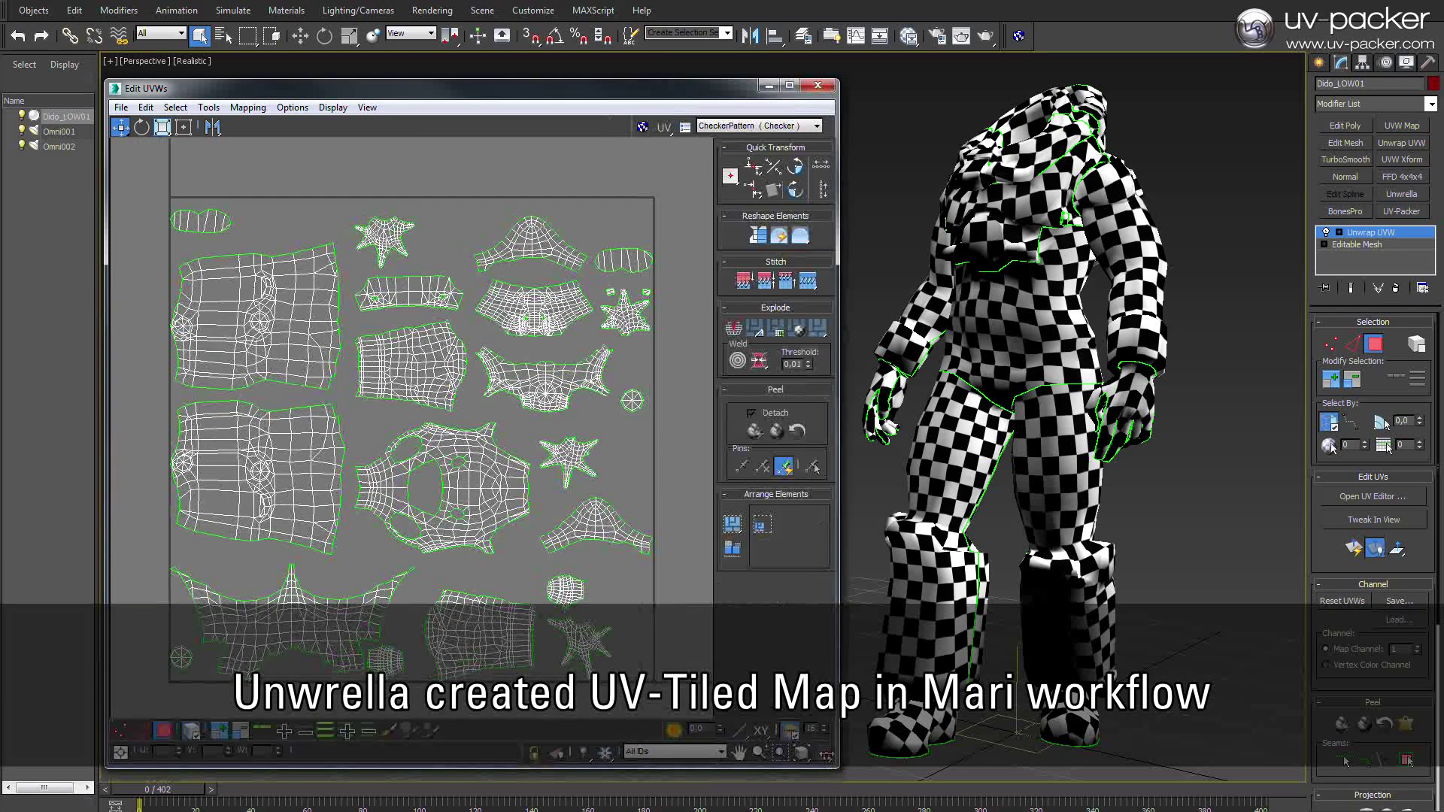
{"action": "left_click_drag", "start_coordinate": [490, 82], "coordinate": [480, 65]}
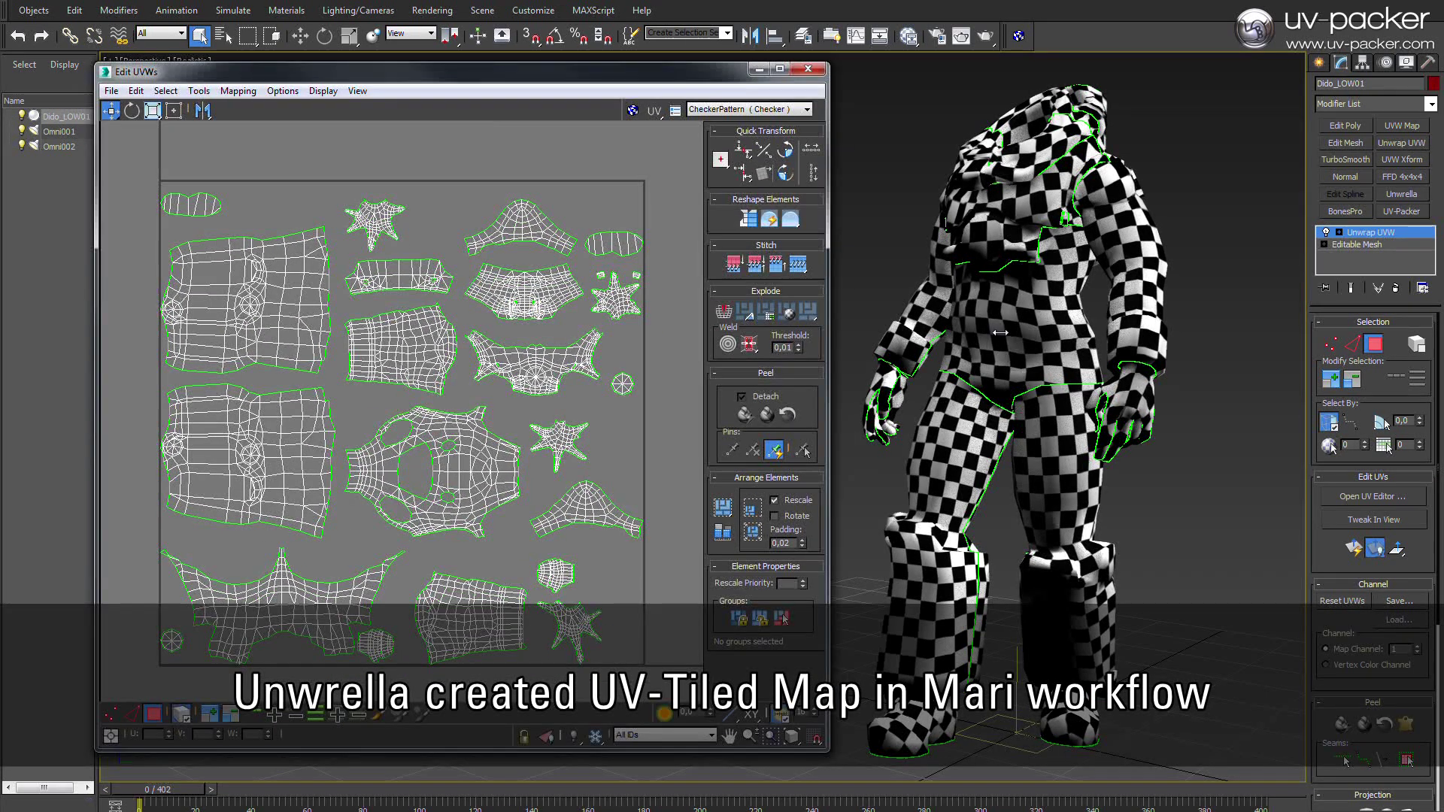
Render the packed layout as a UVW template image.
{"action": "left_click", "coordinate": [199, 91]}
{"action": "left_click", "coordinate": [90, 733]}
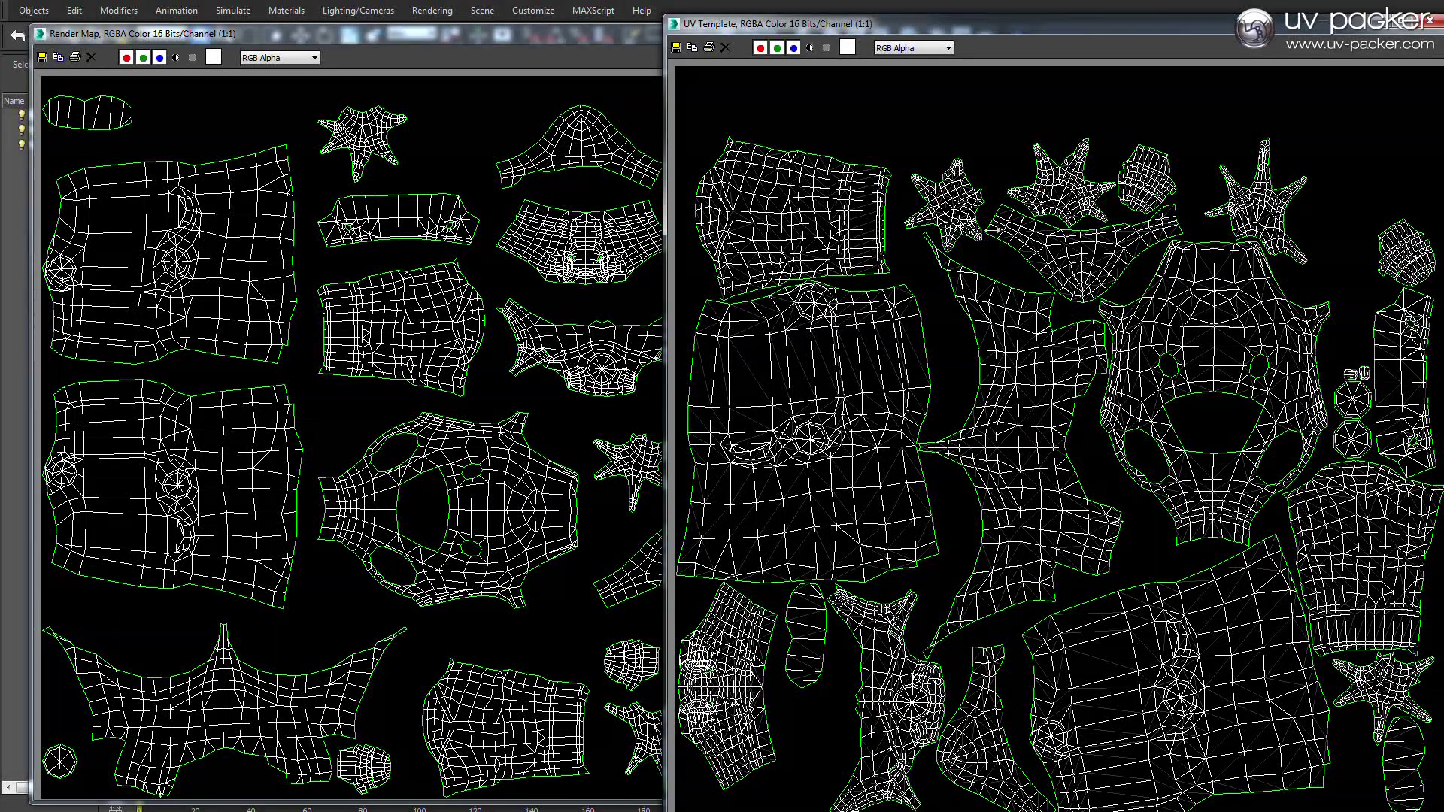
Place the UV-Packer template preview over the rendered map, examine the checker pattern on the character up close, and close the preview.
{"action": "left_click_drag", "start_coordinate": [1034, 25], "coordinate": [453, 27]}
{"action": "middle_click_drag", "start_coordinate": [1103, 308], "coordinate": [1157, 309]}
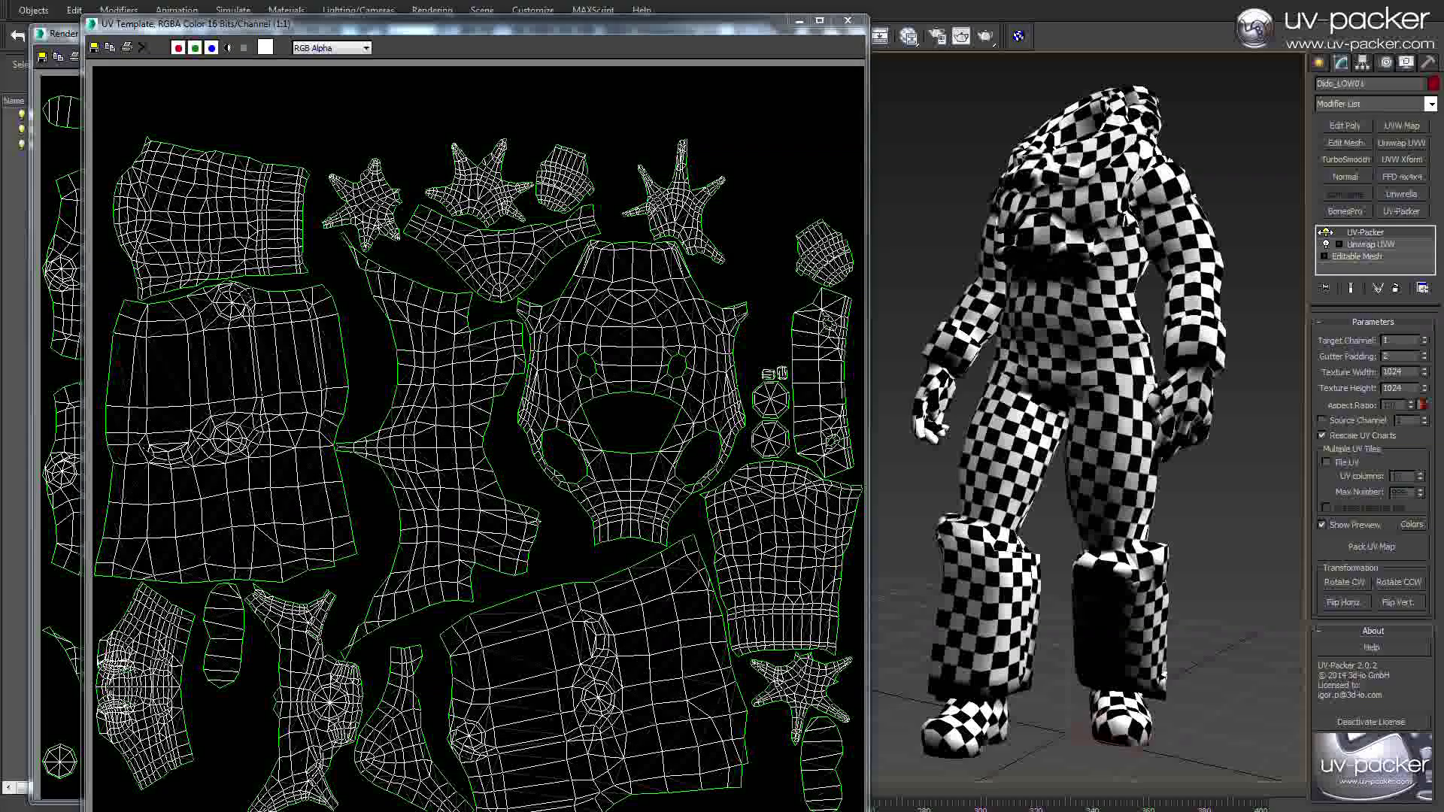
{"action": "middle_click_drag", "start_coordinate": [1325, 233], "coordinate": [1391, 233], "text": "alt"}
{"action": "middle_click_drag", "start_coordinate": [1124, 368], "coordinate": [1090, 401]}
{"action": "scroll", "coordinate": [1090, 401], "scroll_direction": "up", "scroll_amount": 5}
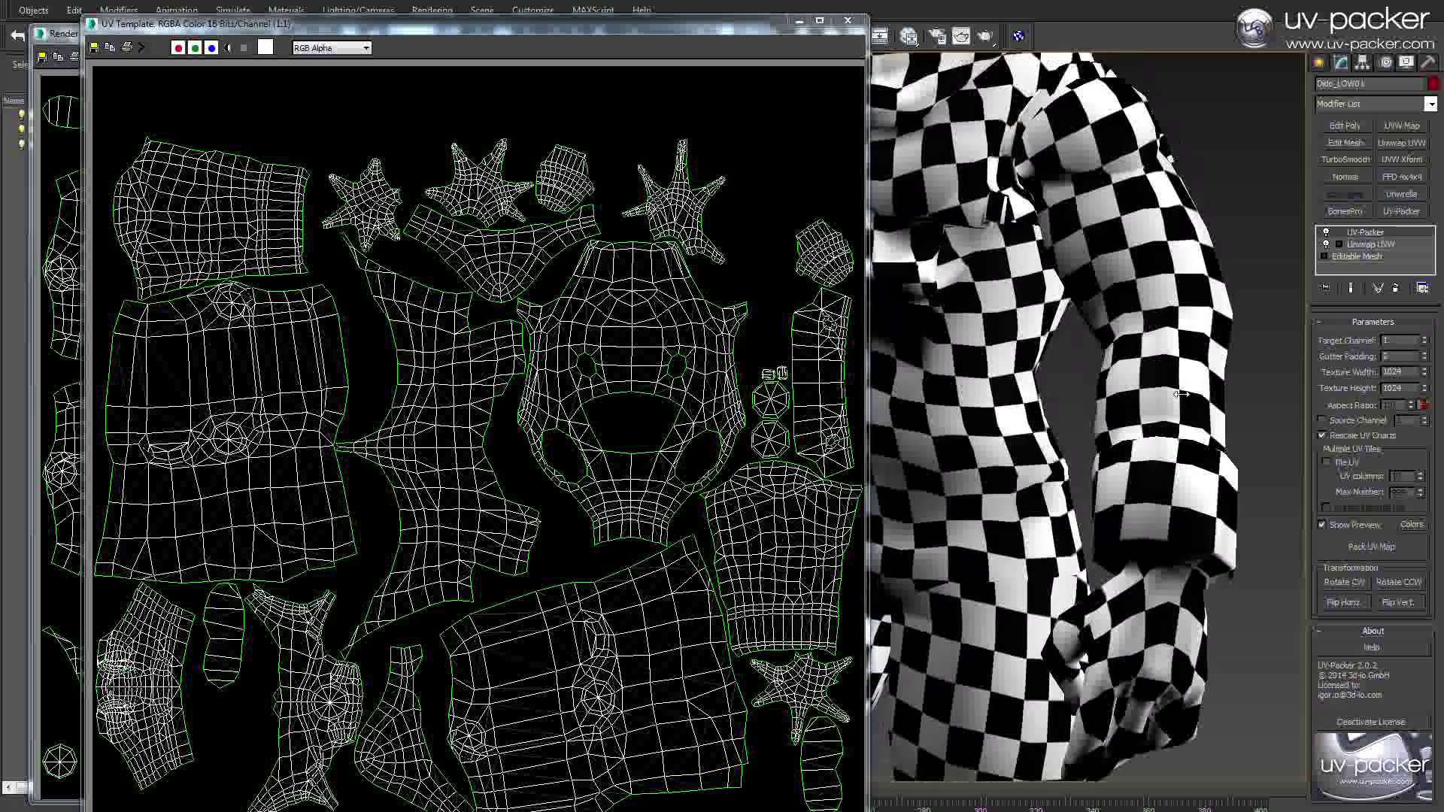
{"action": "middle_click_drag", "start_coordinate": [1182, 394], "coordinate": [1033, 350], "text": "alt"}
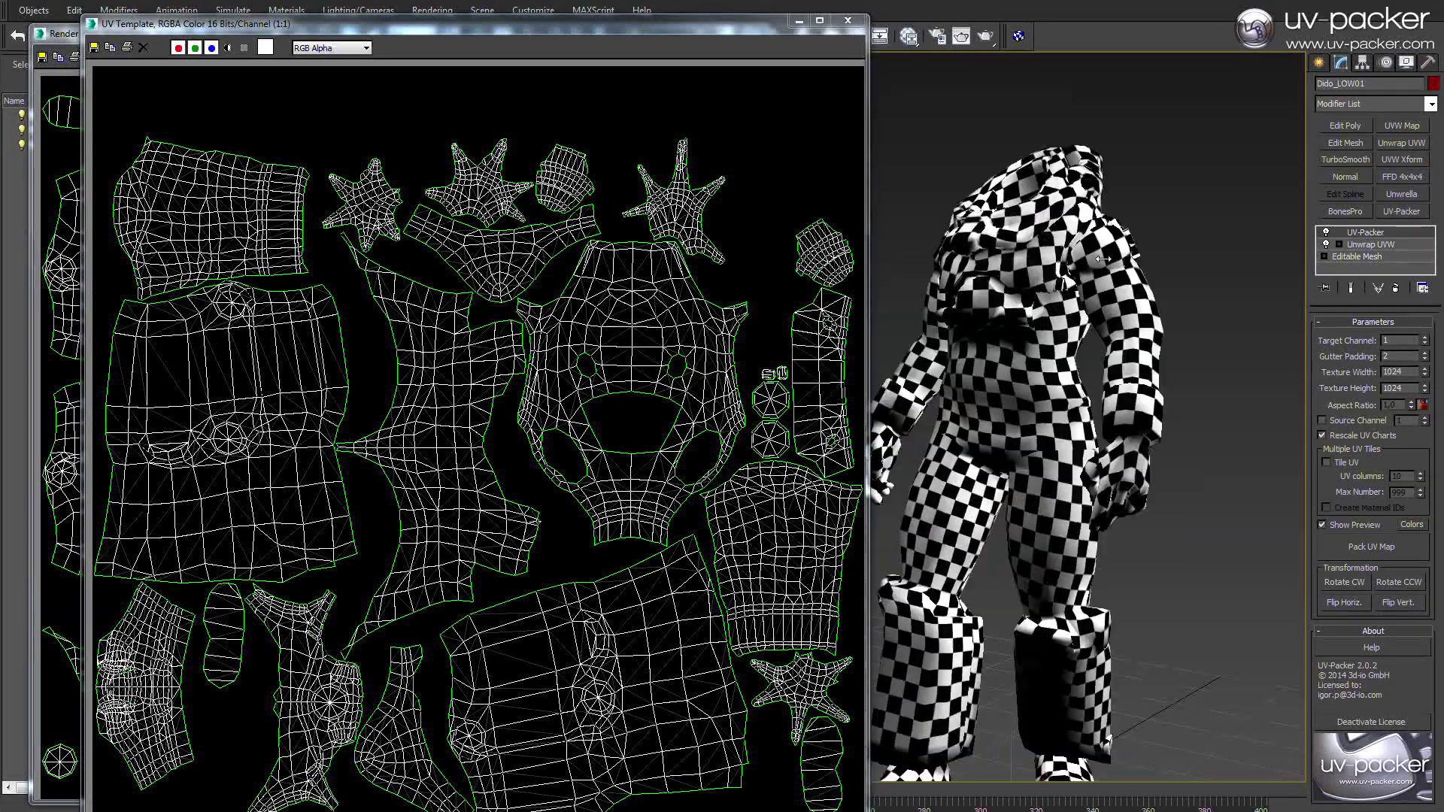
{"action": "left_click", "coordinate": [848, 20]}
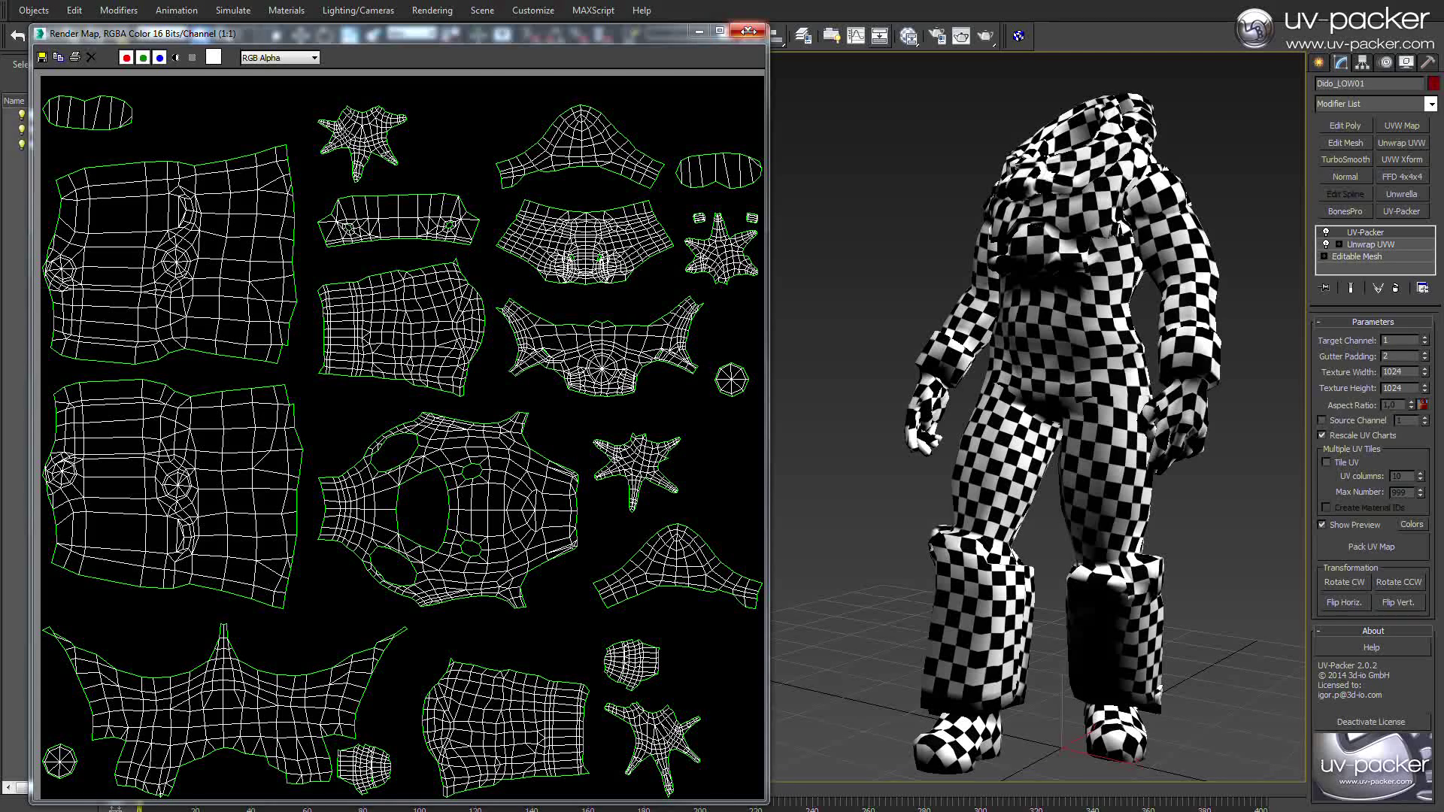